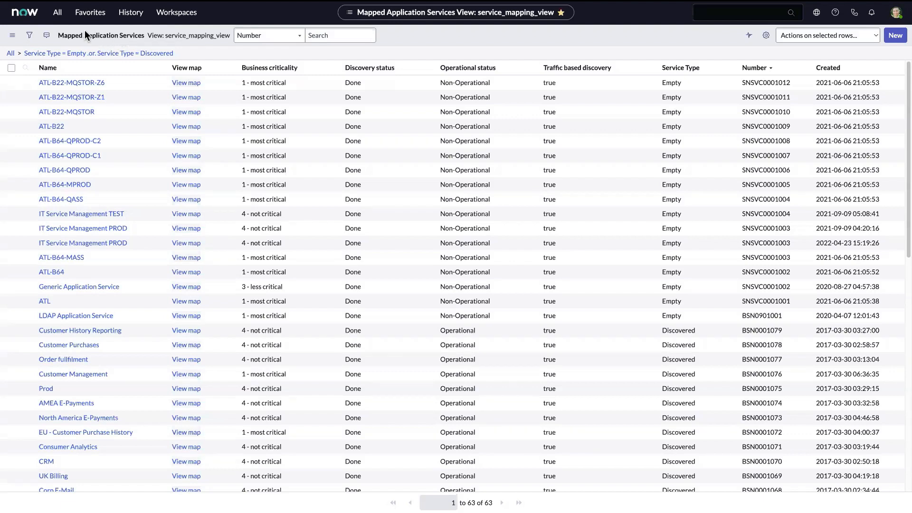
Step: Filter the application navigator for "service mapp" to view the Service Mapping modules
{"action": "left_click", "coordinate": [58, 14]}
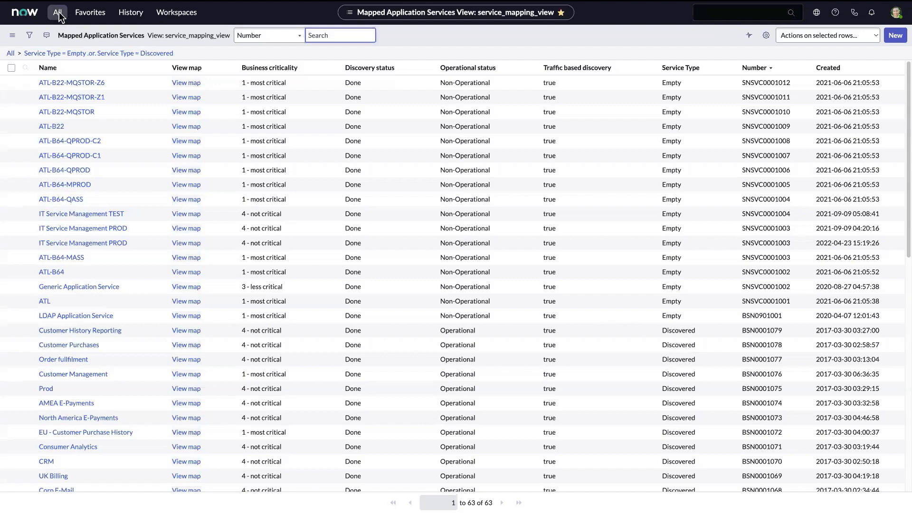
{"action": "type", "text": "ser"}
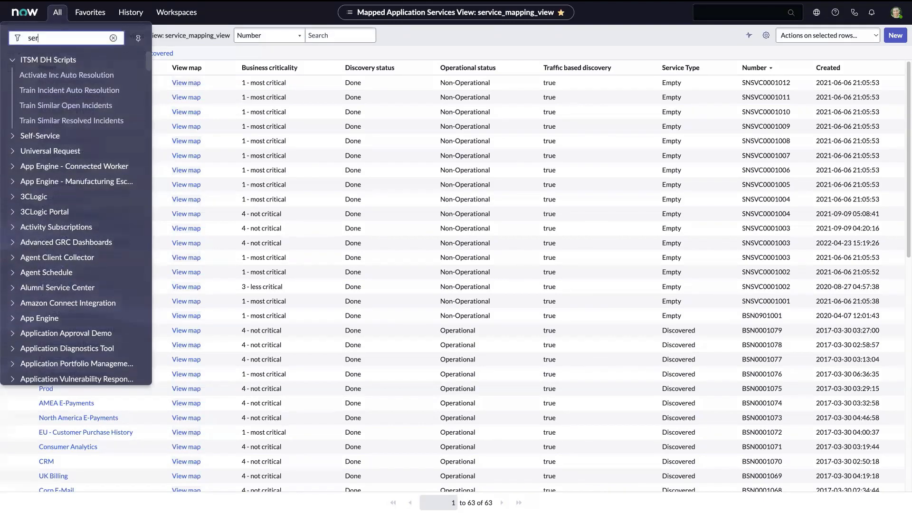
{"action": "type", "text": "vice mapp"}
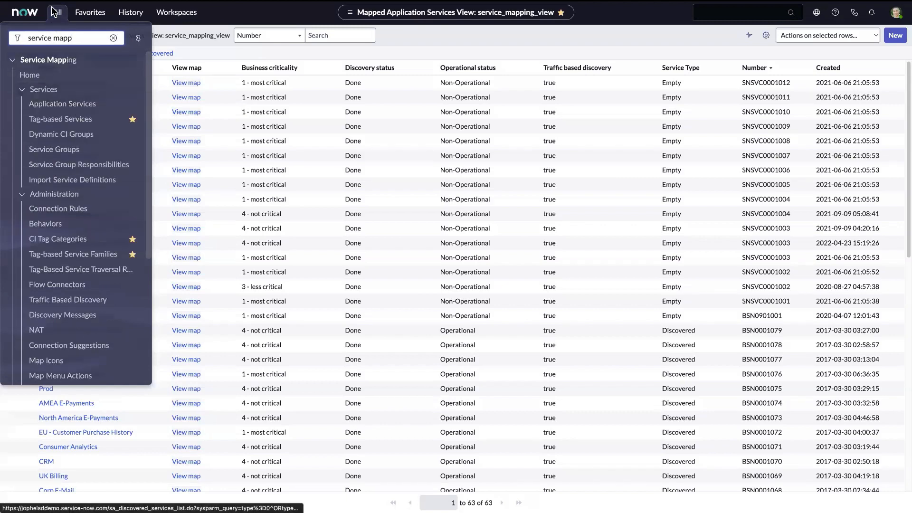
{"action": "left_click", "coordinate": [238, 12]}
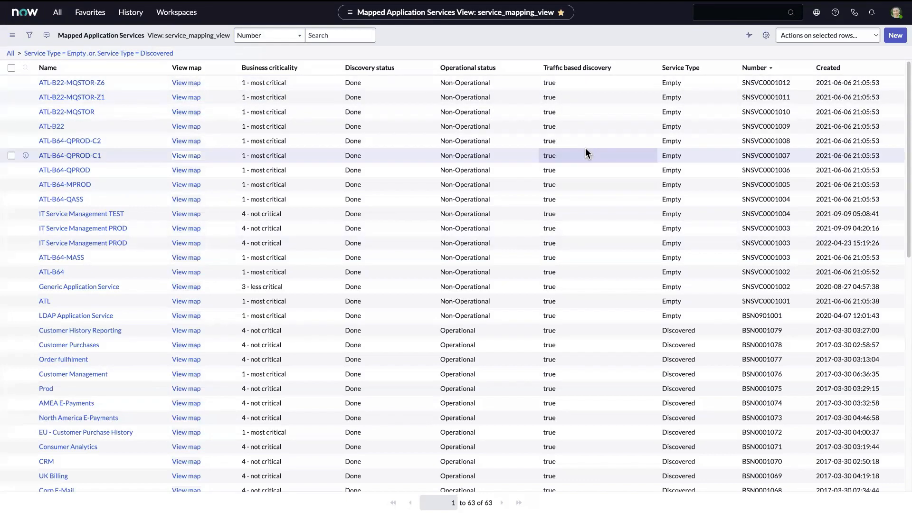
Step: Start a new mapped application service named MoviePlex, owned by Abraham Lincoln
{"action": "left_click", "coordinate": [892, 39]}
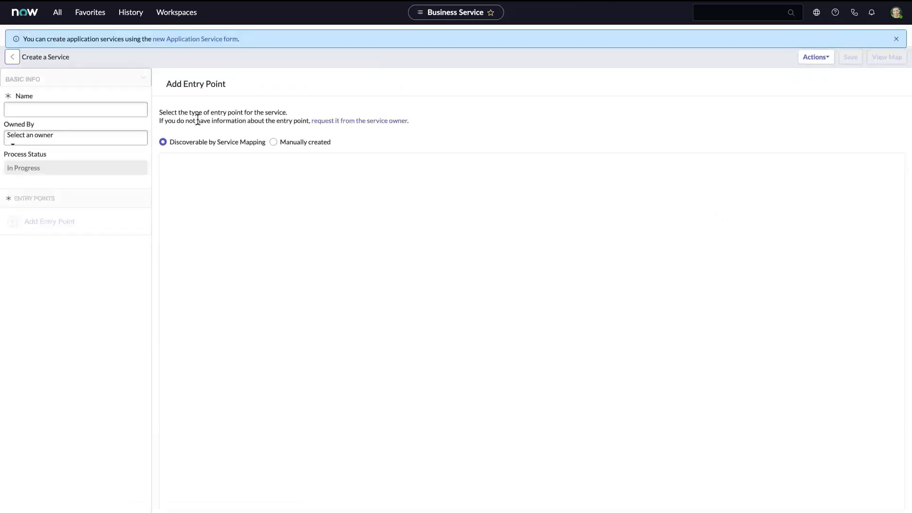
{"action": "left_click", "coordinate": [67, 109]}
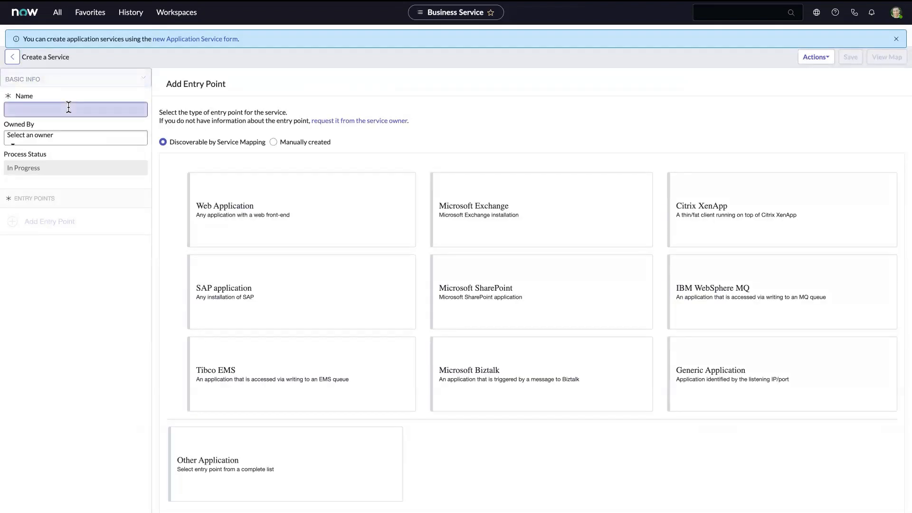
{"action": "type", "text": "Movie"}
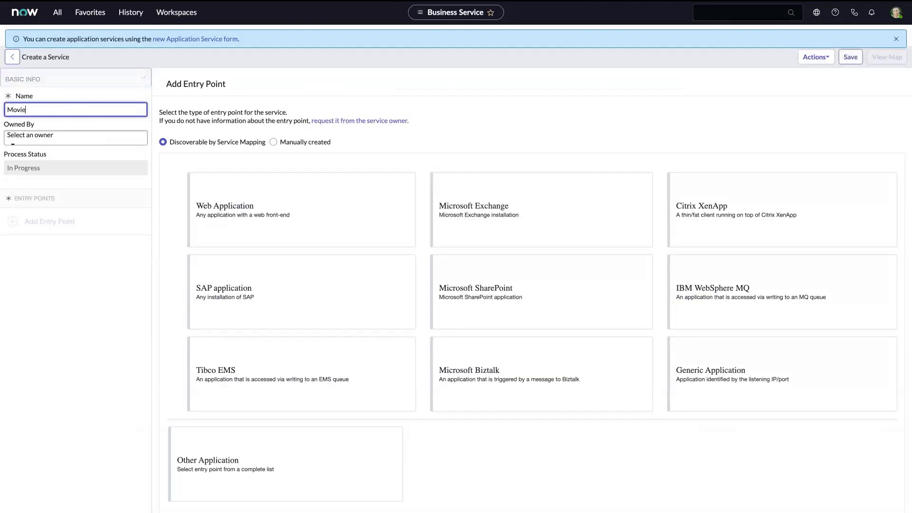
{"action": "type", "text": "Plex"}
{"action": "left_click", "coordinate": [45, 136]}
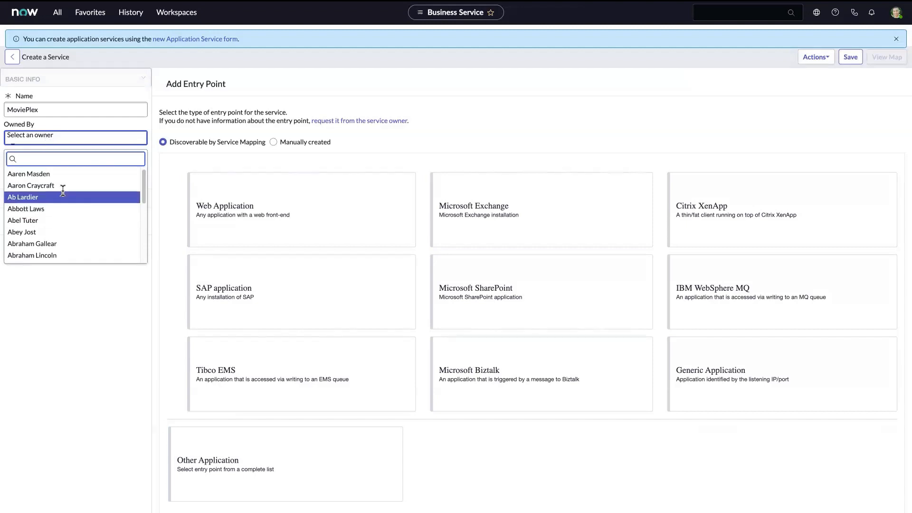
{"action": "left_click", "coordinate": [55, 255]}
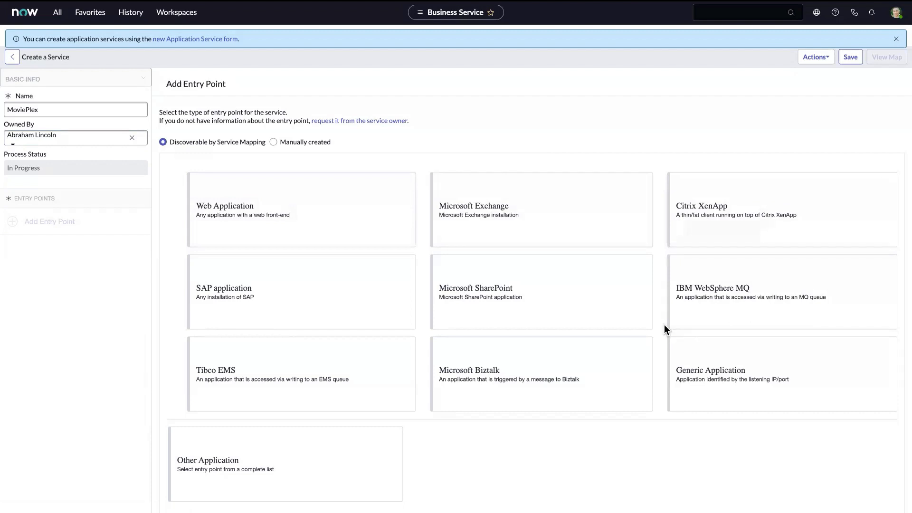
{"action": "left_click", "coordinate": [897, 39]}
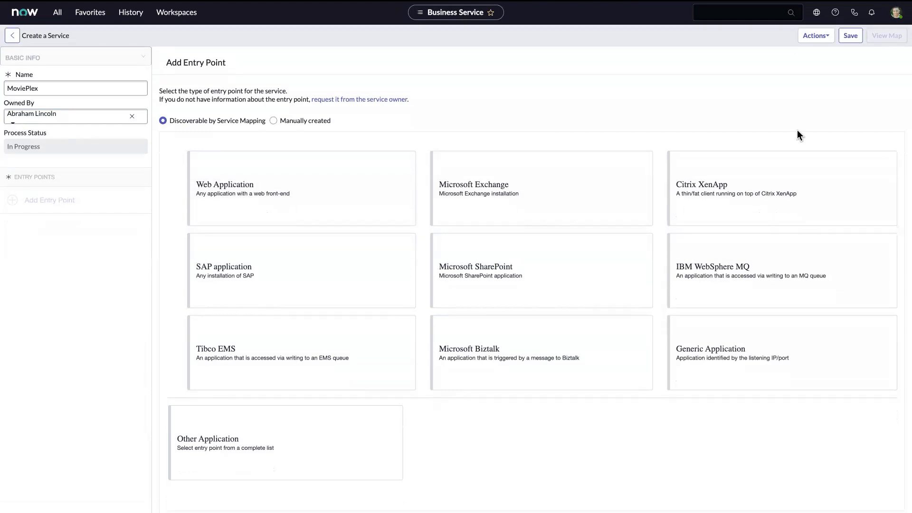
Step: Choose Other Application for the service's entry point and set its type to HTTP(S) Endpoint
{"action": "left_click", "coordinate": [331, 433]}
{"action": "left_click", "coordinate": [637, 179]}
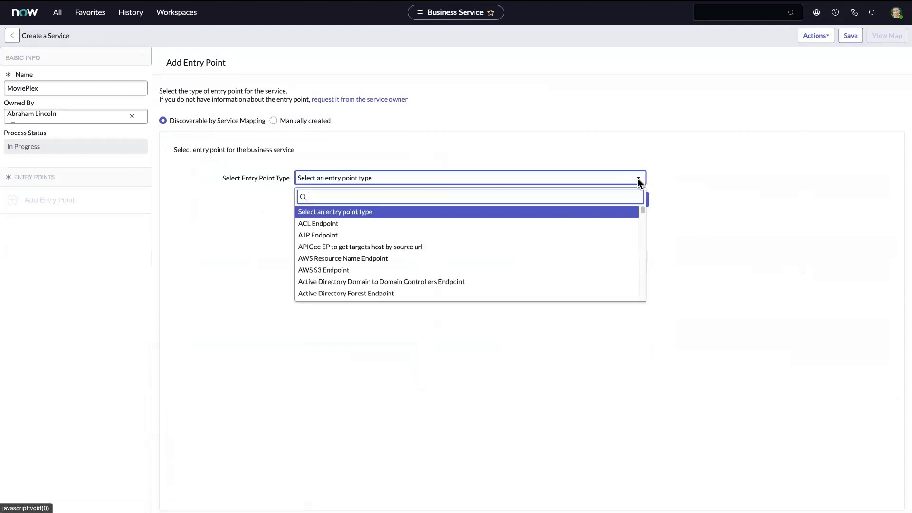
{"action": "scroll", "coordinate": [618, 230], "scroll_direction": "down", "scroll_amount": 3}
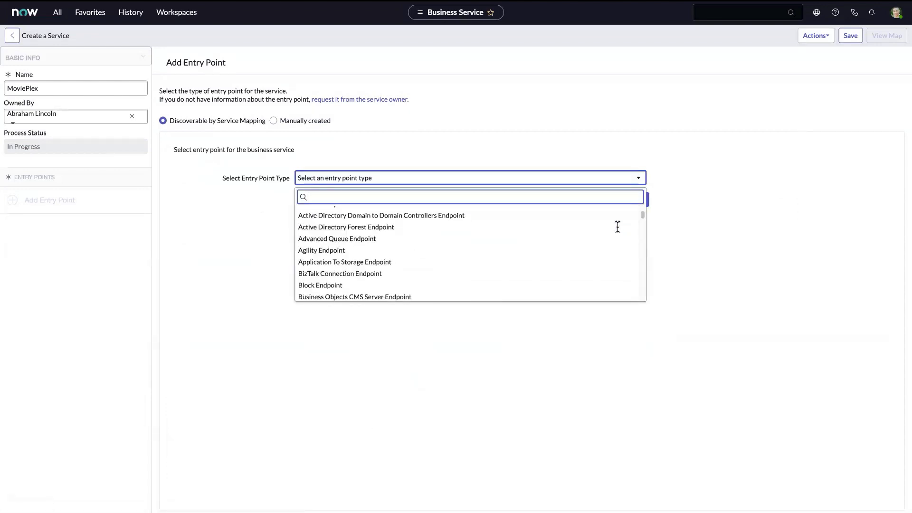
{"action": "scroll", "coordinate": [610, 209], "scroll_direction": "up", "scroll_amount": 1}
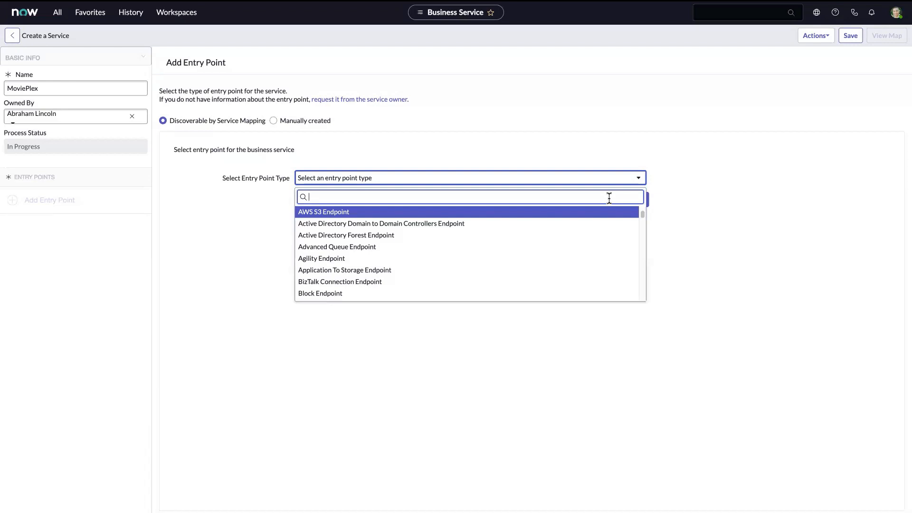
{"action": "type", "text": "htt"}
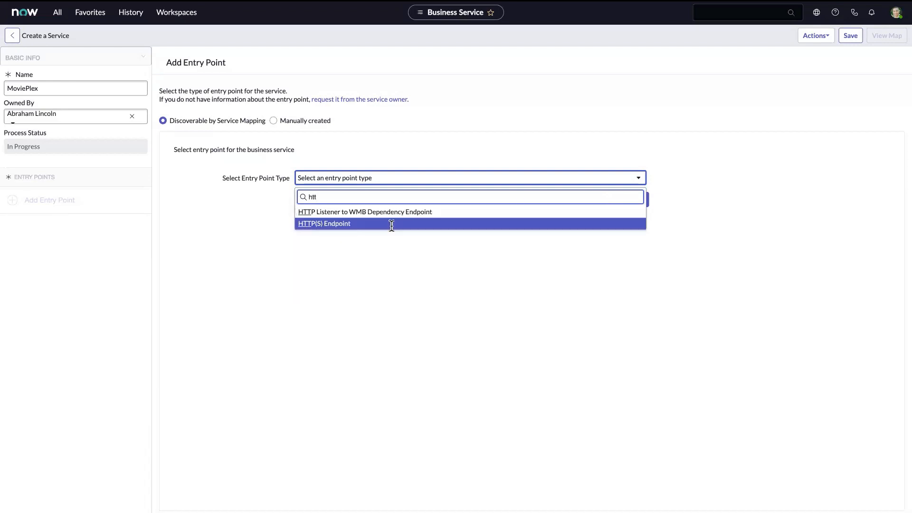
{"action": "left_click", "coordinate": [392, 225]}
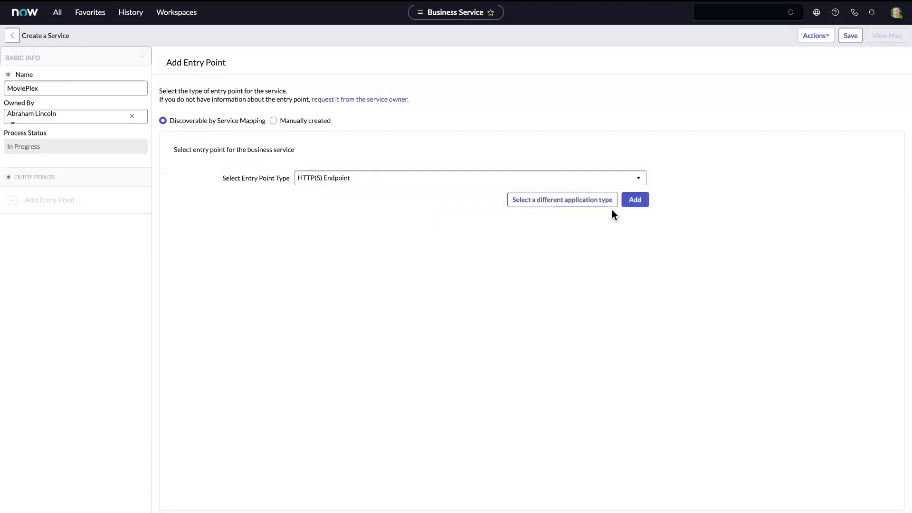
{"action": "left_click", "coordinate": [632, 199]}
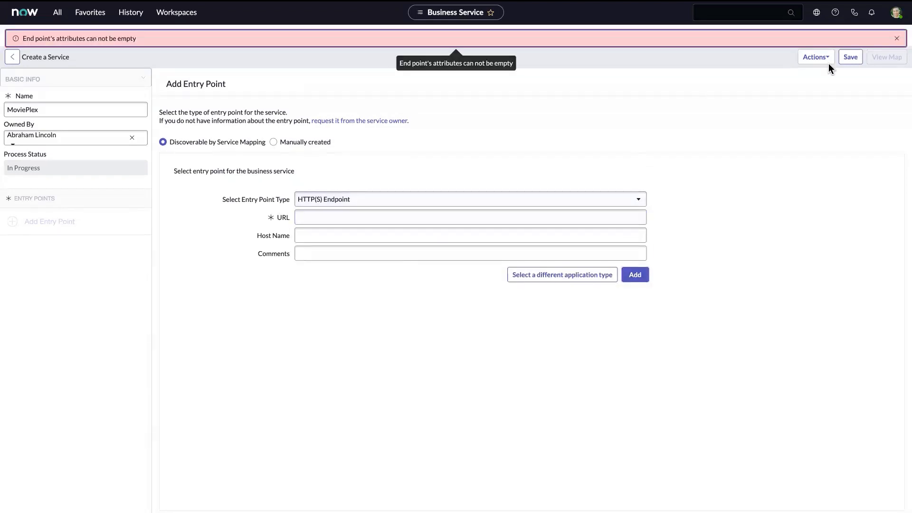
{"action": "left_click", "coordinate": [897, 38]}
{"action": "left_click", "coordinate": [352, 196]}
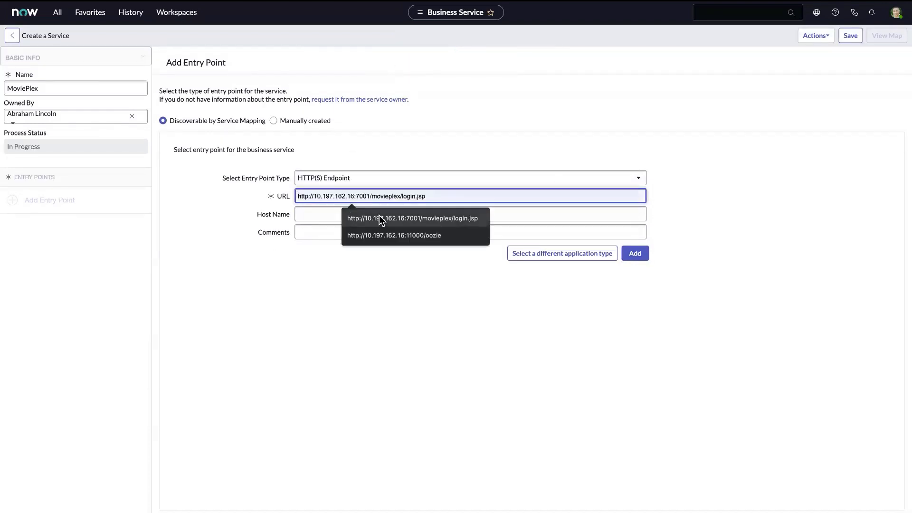
{"action": "left_click", "coordinate": [380, 219]}
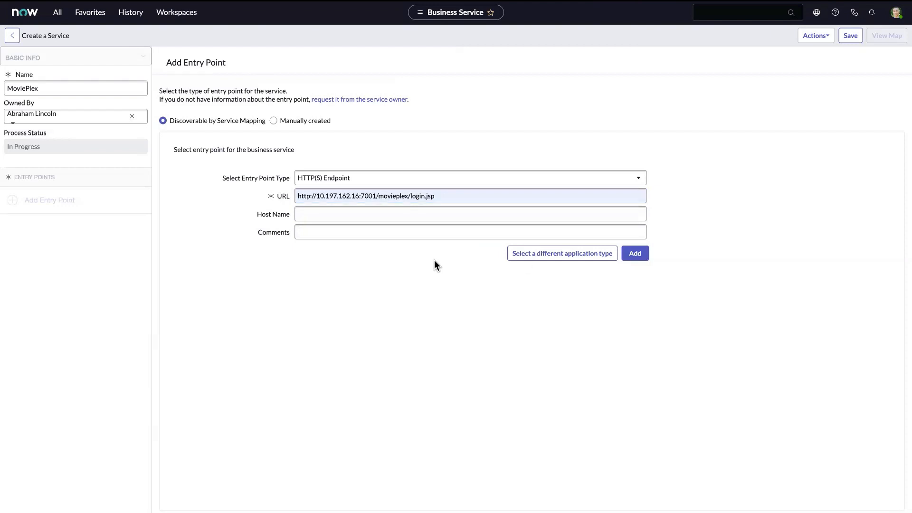
{"action": "left_click", "coordinate": [636, 254]}
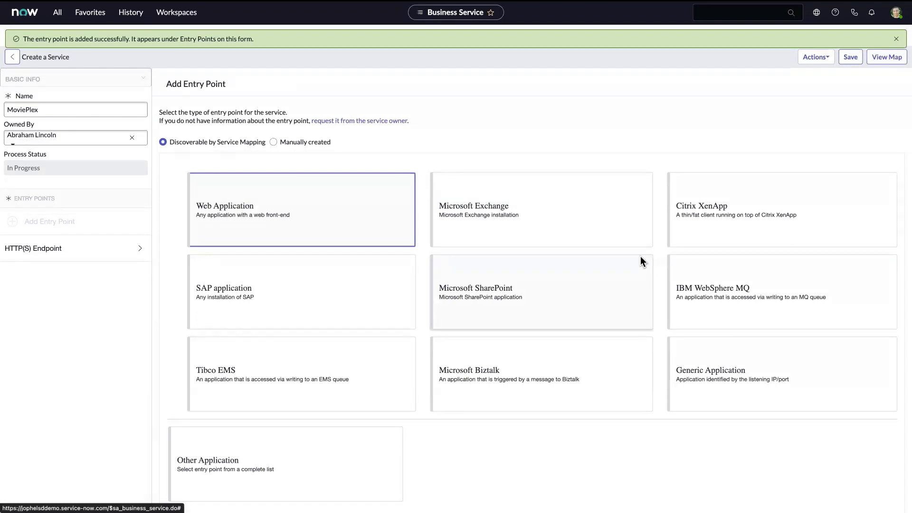
{"action": "left_click", "coordinate": [896, 40]}
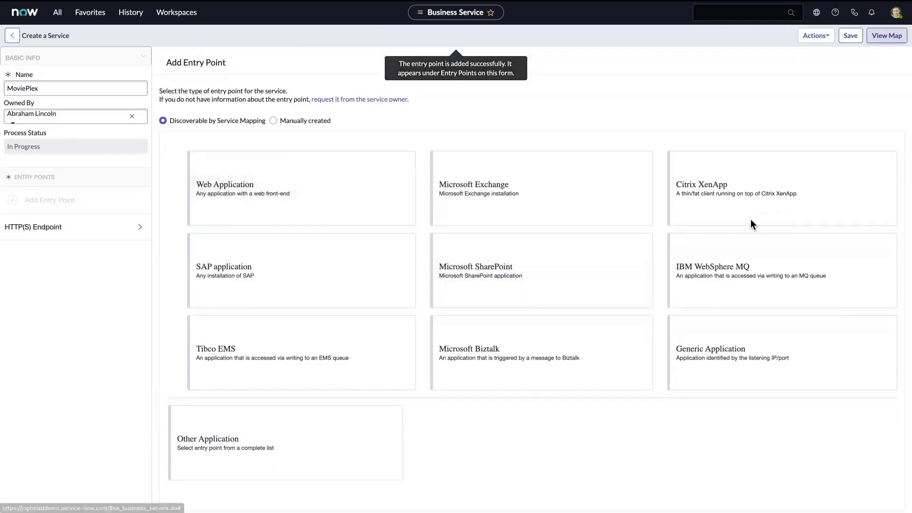
{"action": "left_click", "coordinate": [363, 433]}
{"action": "left_click", "coordinate": [621, 179]}
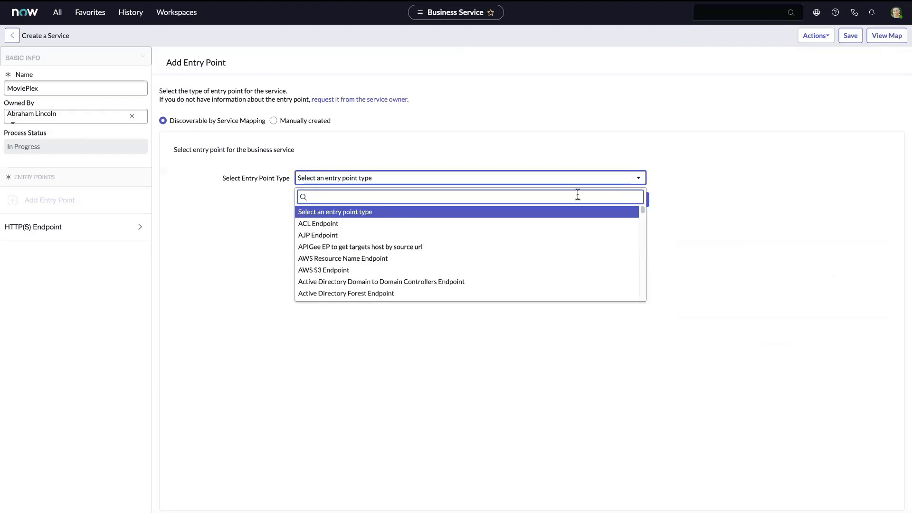
{"action": "type", "text": "http"}
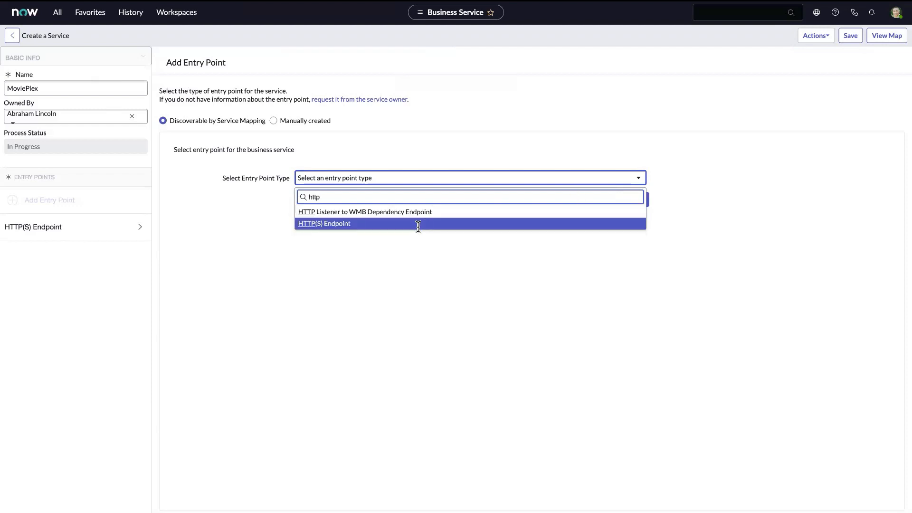
{"action": "left_click", "coordinate": [418, 223]}
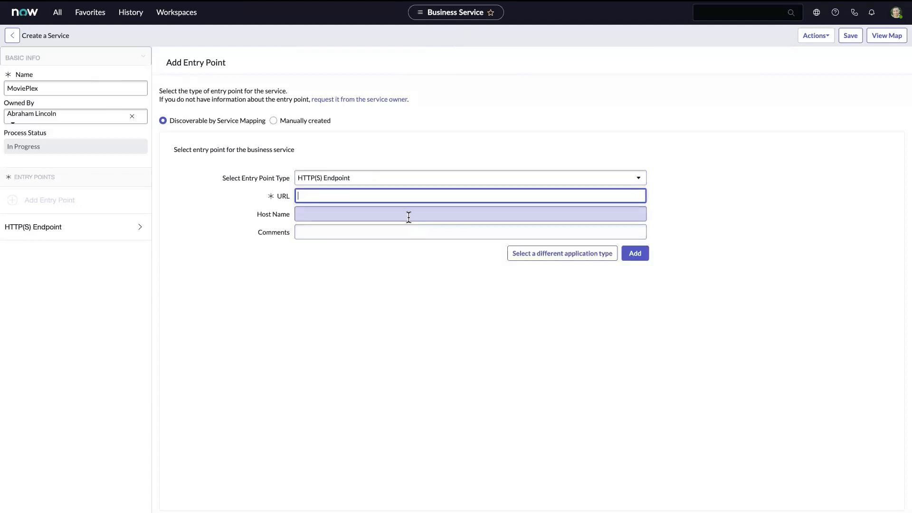
{"action": "left_click", "coordinate": [403, 199]}
{"action": "left_click", "coordinate": [407, 227]}
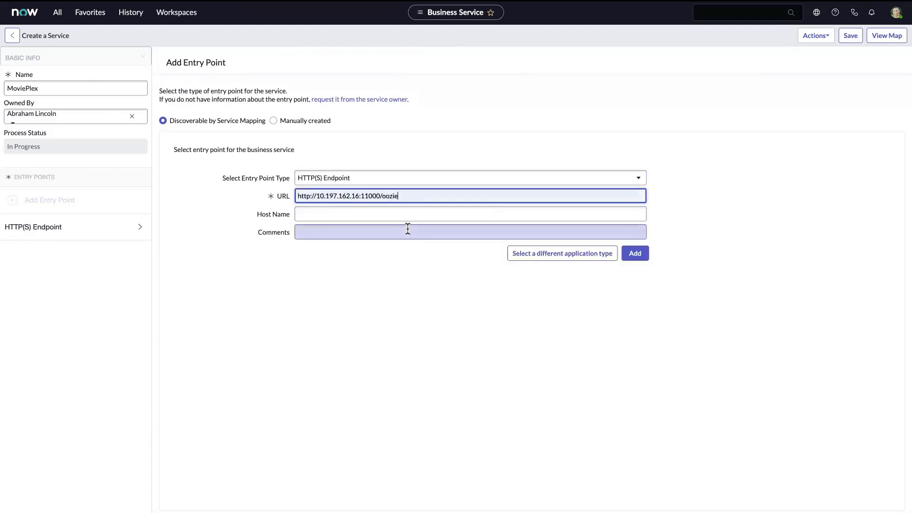
{"action": "left_click", "coordinate": [632, 252]}
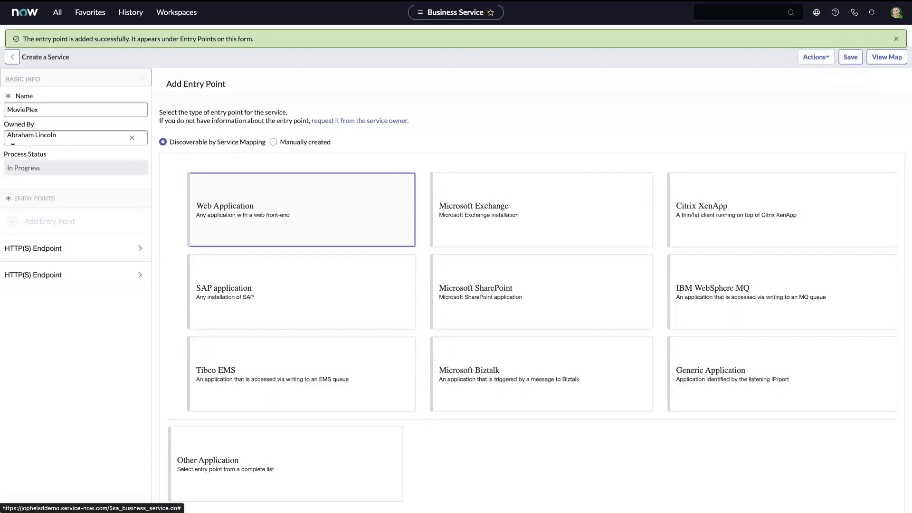
Step: Save the MoviePlex service and dismiss the notifications
{"action": "left_click", "coordinate": [856, 55]}
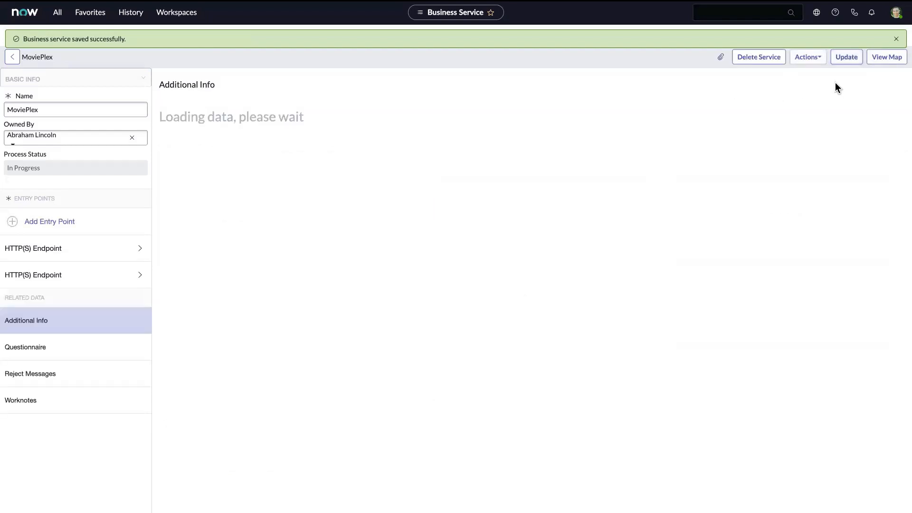
{"action": "left_click", "coordinate": [897, 39]}
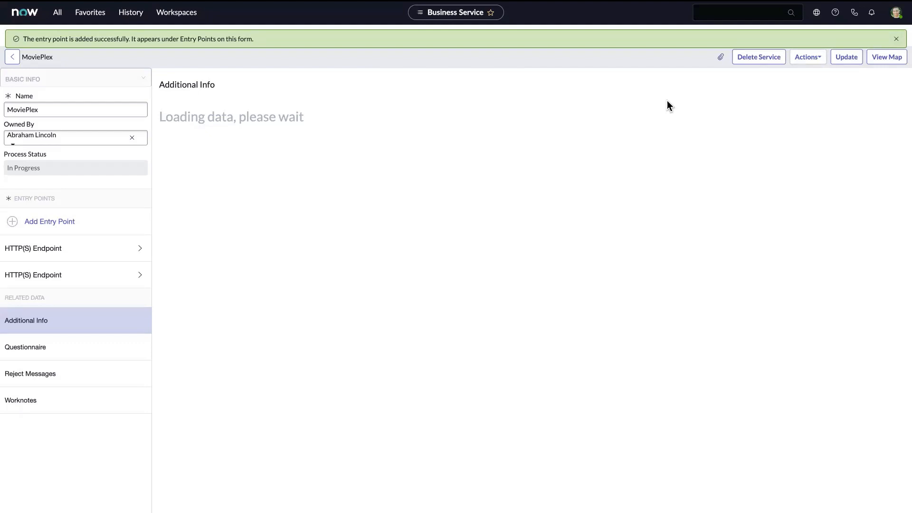
{"action": "left_click", "coordinate": [896, 38]}
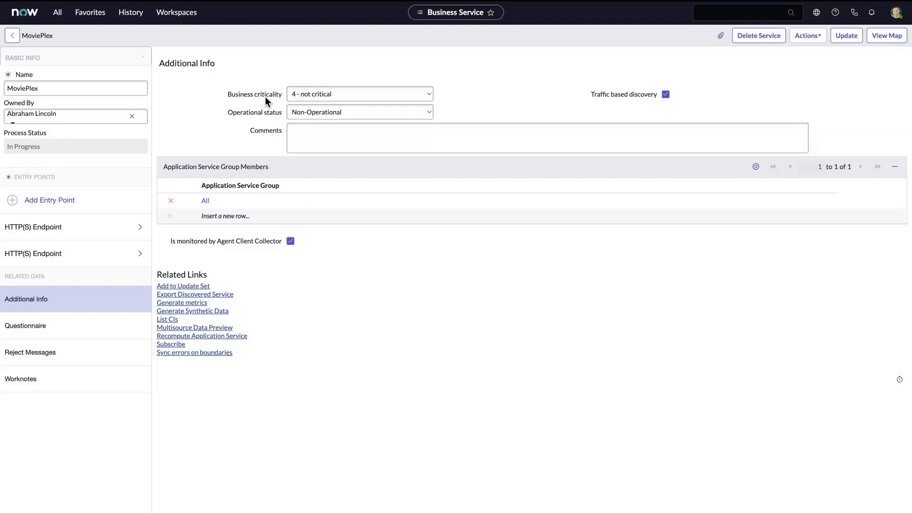
Step: Review the available business criticality levels for MoviePlex, keeping 4 - not critical
{"action": "mouse_move", "coordinate": [266, 99]}
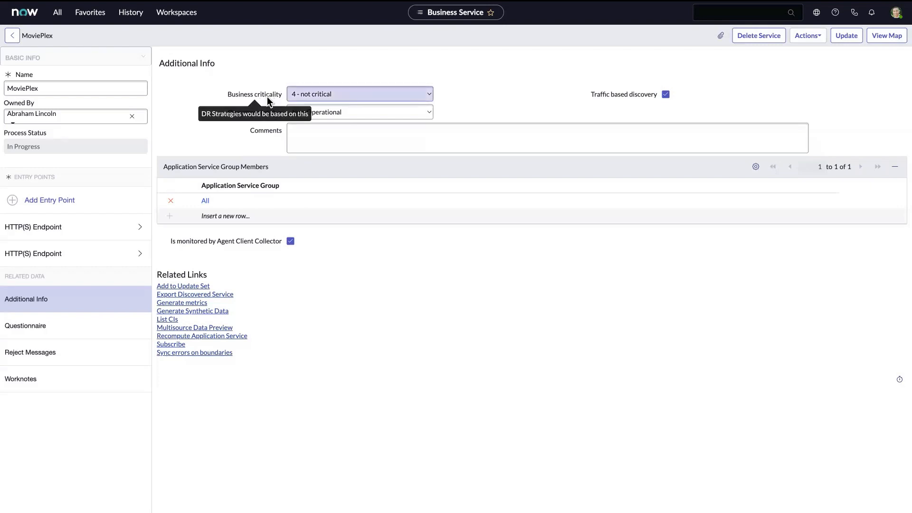
{"action": "left_click", "coordinate": [305, 95]}
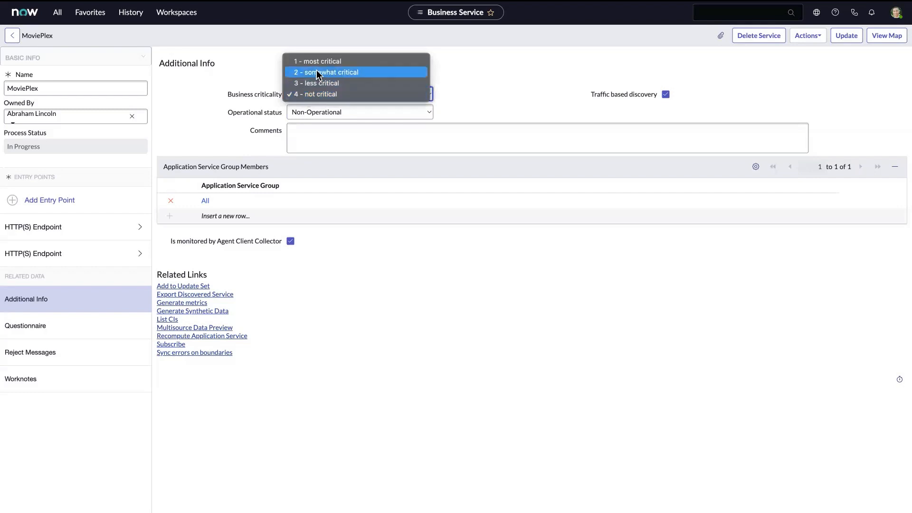
{"action": "left_click", "coordinate": [310, 93]}
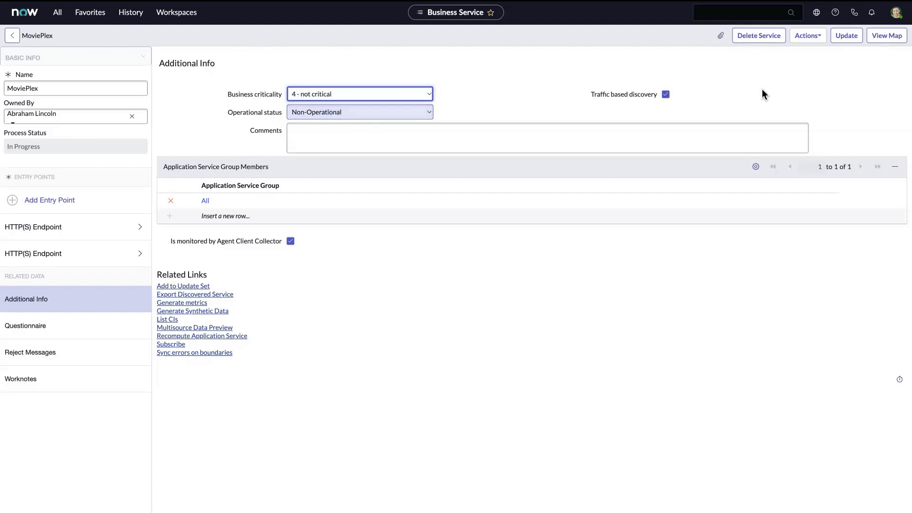
Step: Open MoviePlex's service map and examine its changes and the properties of both entry points
{"action": "left_click", "coordinate": [882, 36]}
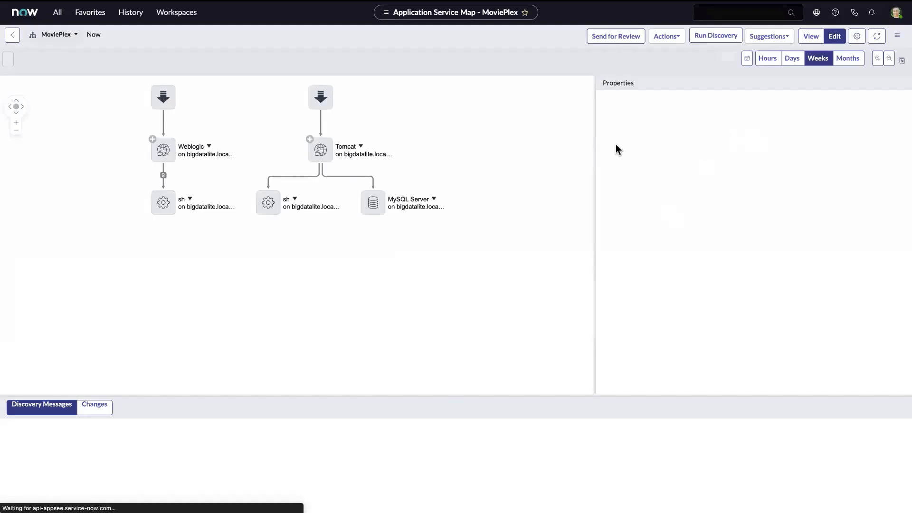
{"action": "left_click", "coordinate": [101, 406]}
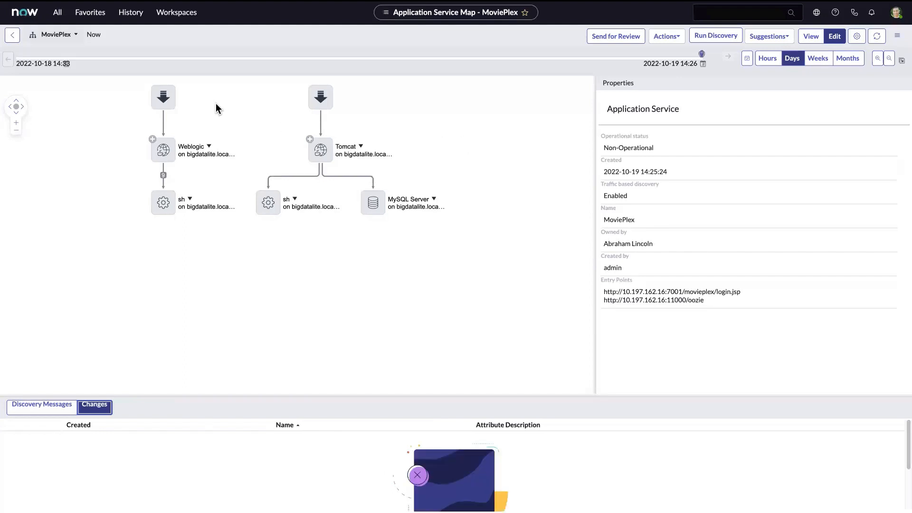
{"action": "left_click", "coordinate": [164, 101]}
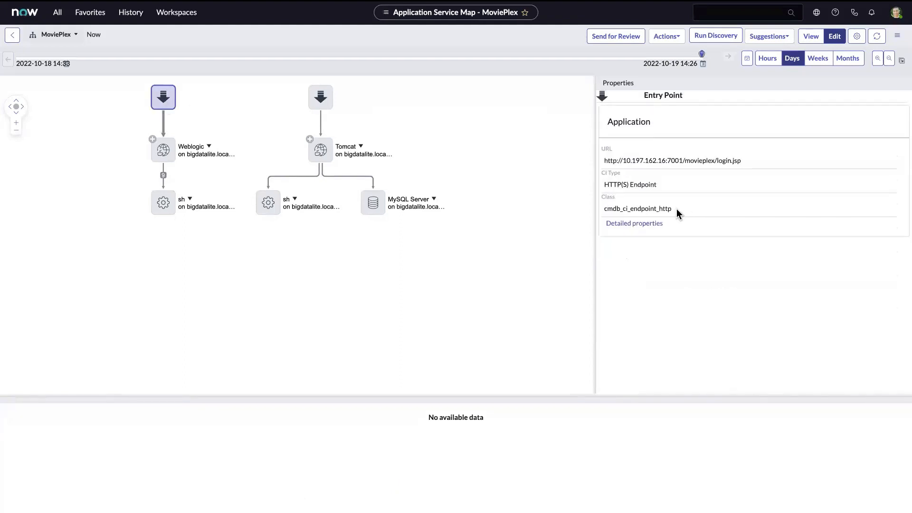
{"action": "left_click", "coordinate": [327, 99]}
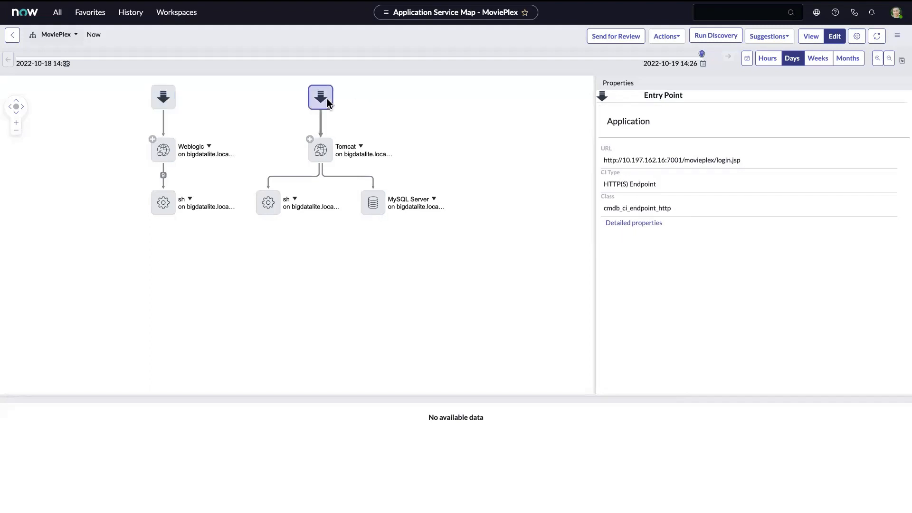
Step: Review the Tomcat application's properties in the MoviePlex map, and approve the service map
{"action": "left_click", "coordinate": [326, 150]}
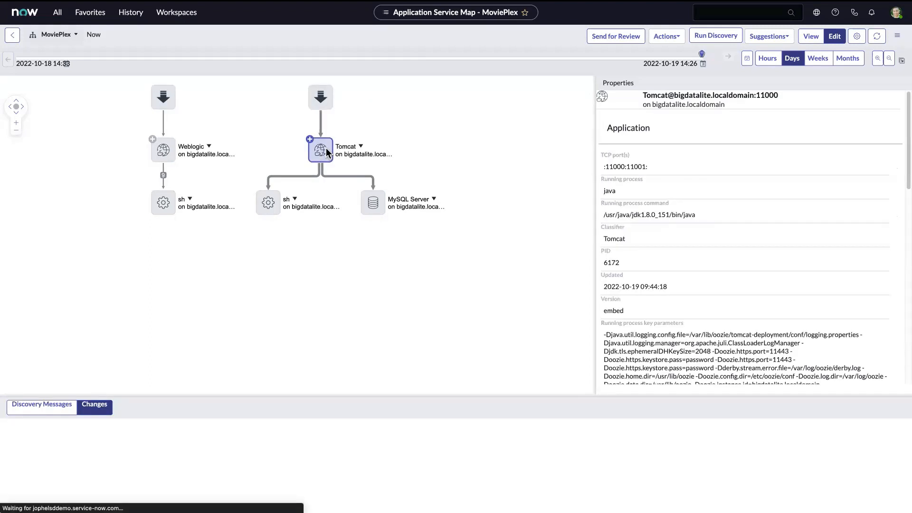
{"action": "scroll", "coordinate": [670, 192], "scroll_direction": "down", "scroll_amount": 10}
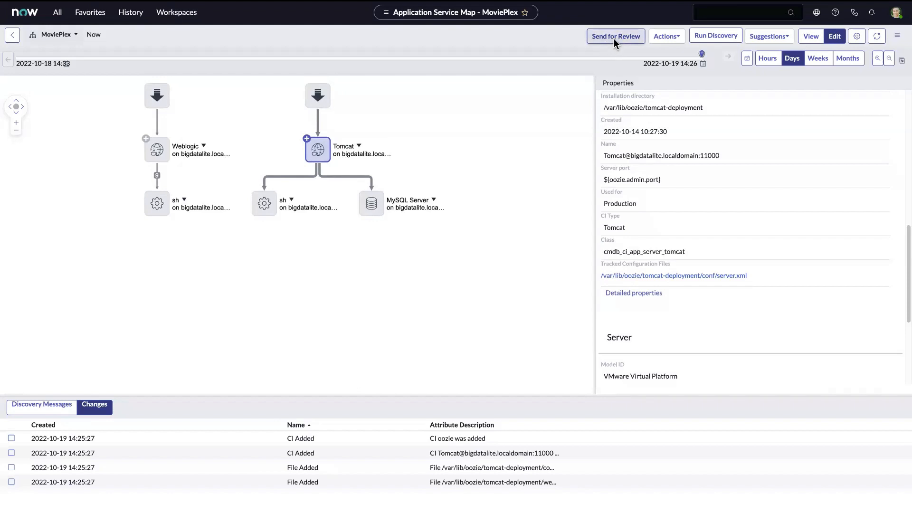
{"action": "left_click", "coordinate": [661, 38]}
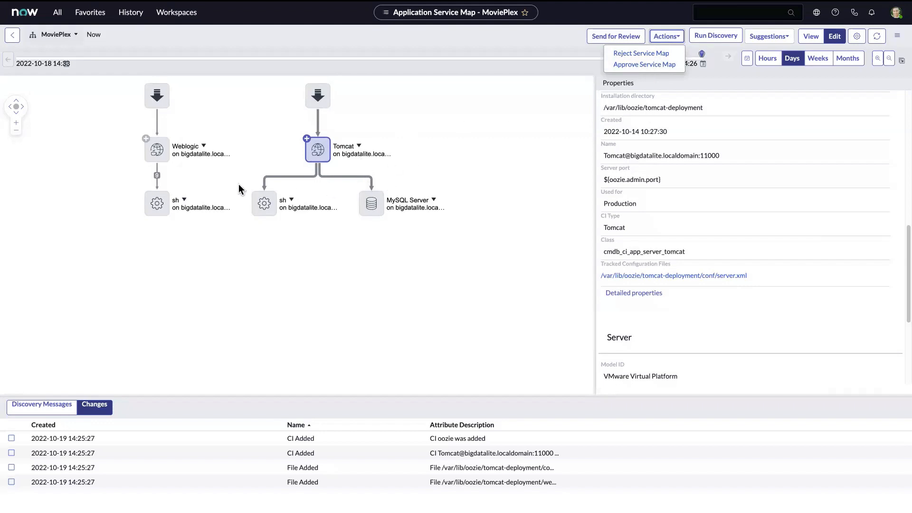
{"action": "left_click", "coordinate": [633, 66]}
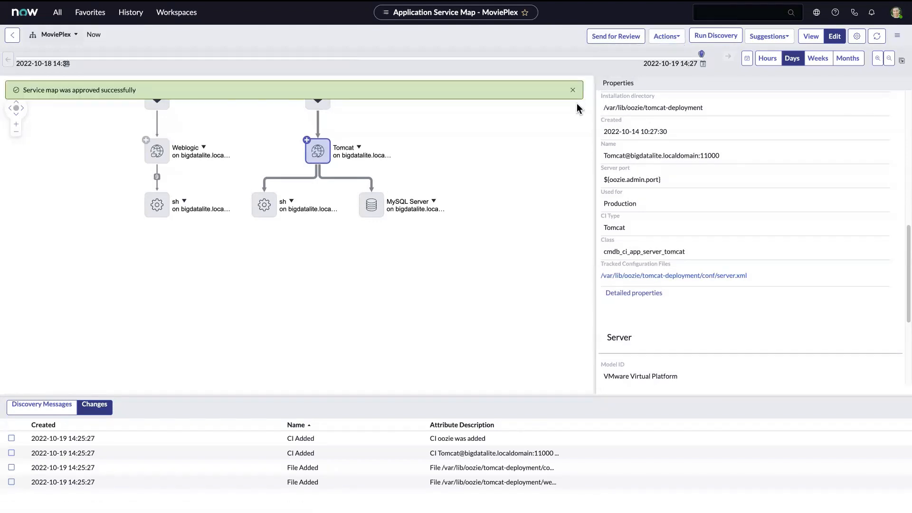
{"action": "left_click", "coordinate": [576, 97]}
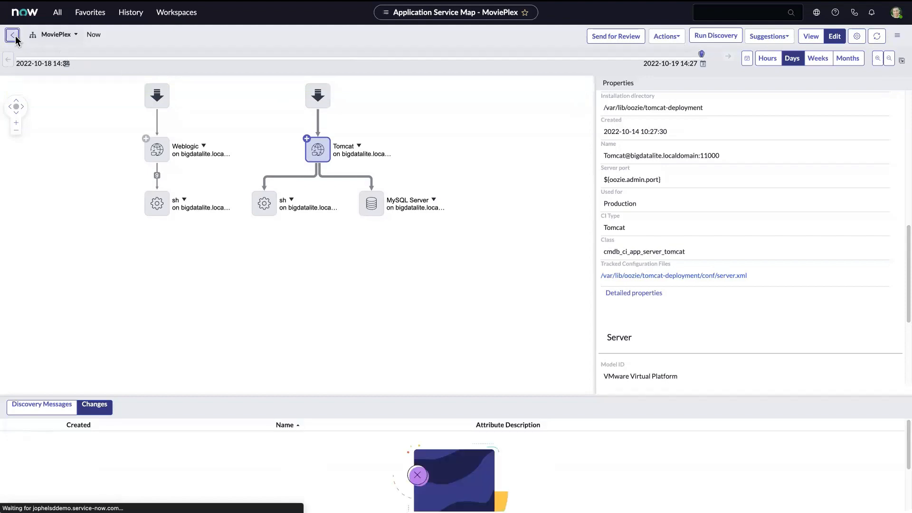
Step: Reopen the MoviePlex record from the mapped application services to check its process status, and view the Service Mapping discovery schedules
{"action": "left_click", "coordinate": [13, 35]}
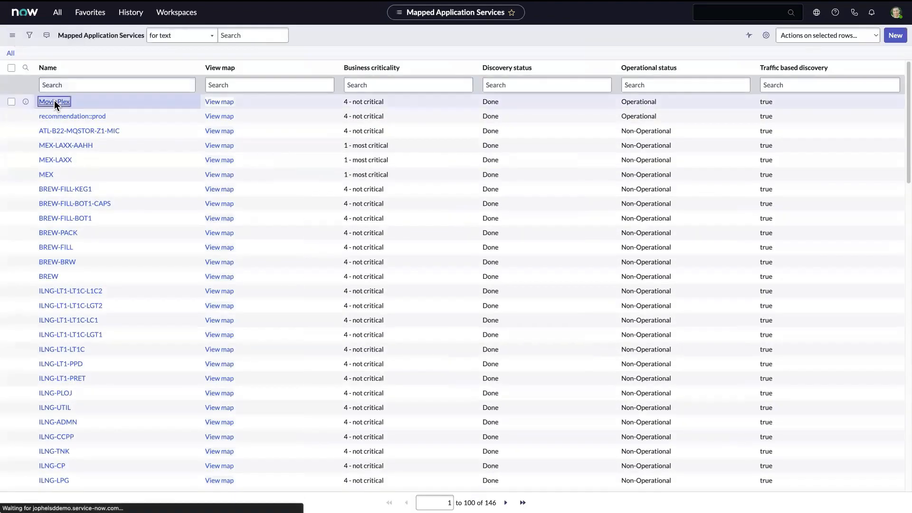
{"action": "left_click", "coordinate": [472, 188]}
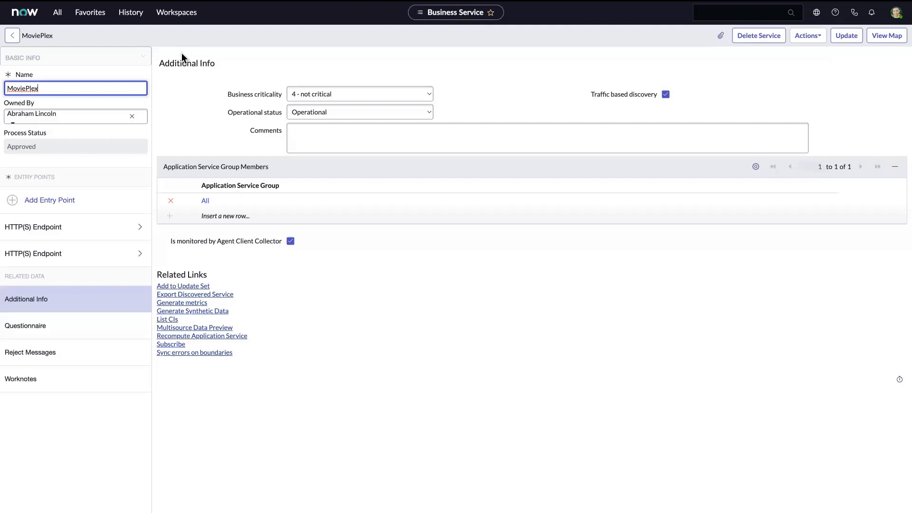
{"action": "left_click", "coordinate": [93, 13]}
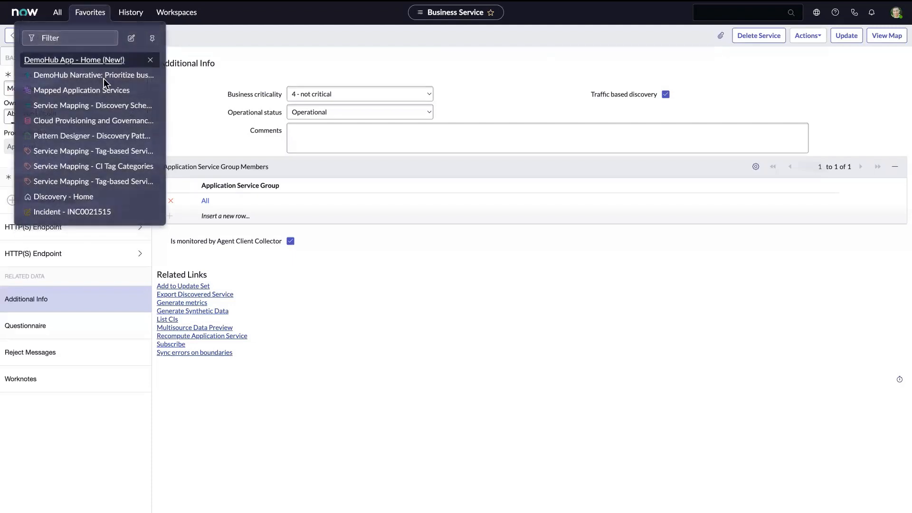
{"action": "left_click", "coordinate": [109, 106]}
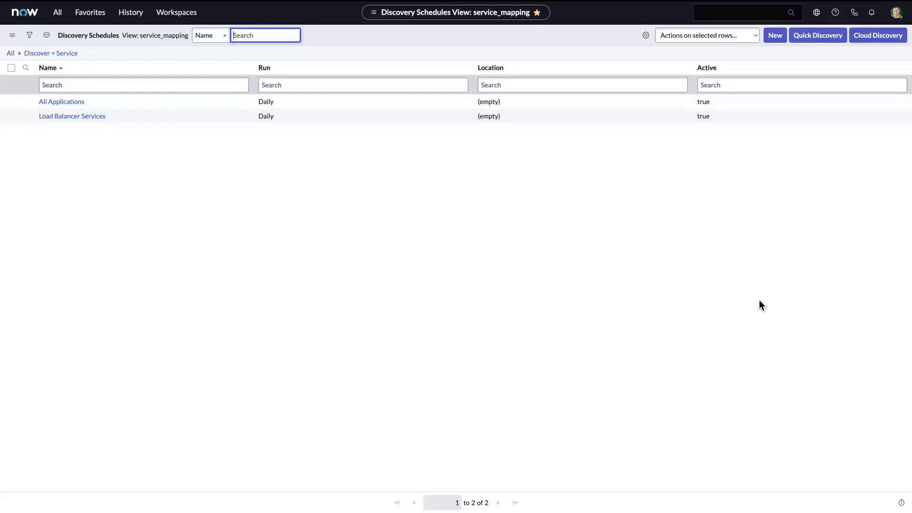
{"action": "key", "text": "ctrl+Left"}
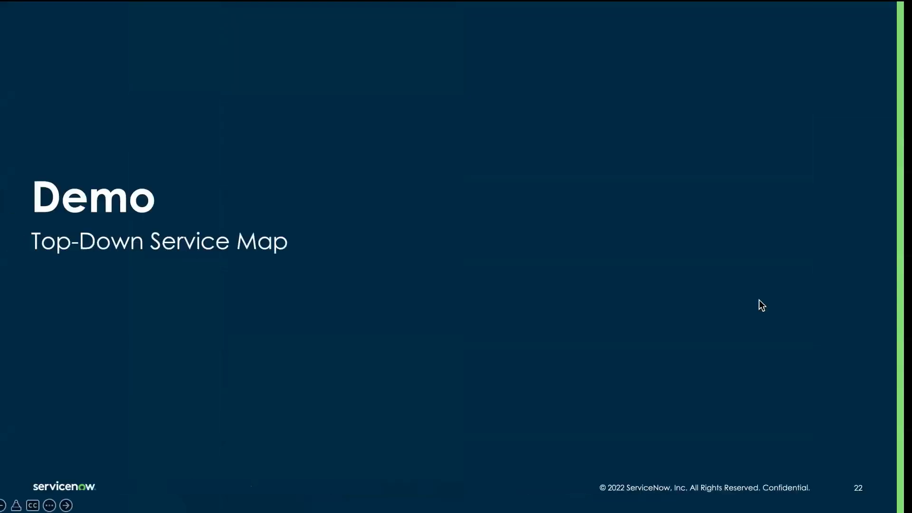
{"action": "key", "text": "Right"}
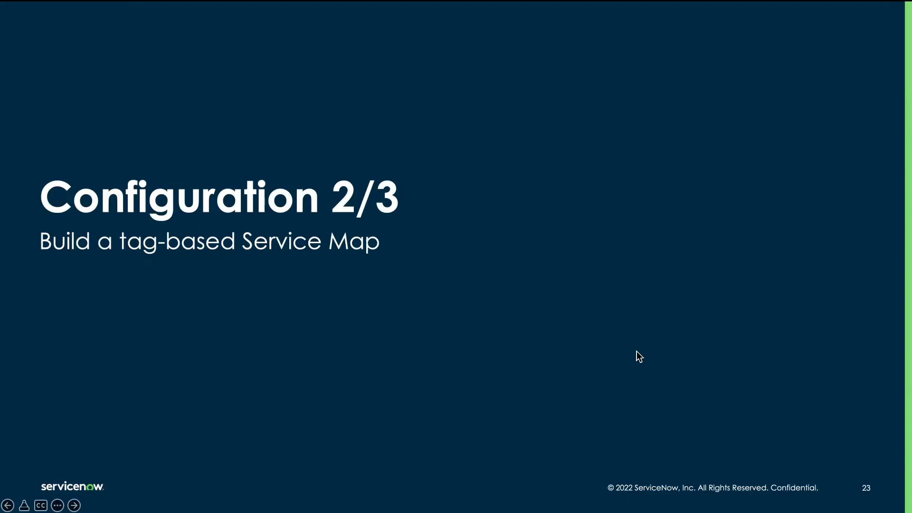
{"action": "key", "text": "Right"}
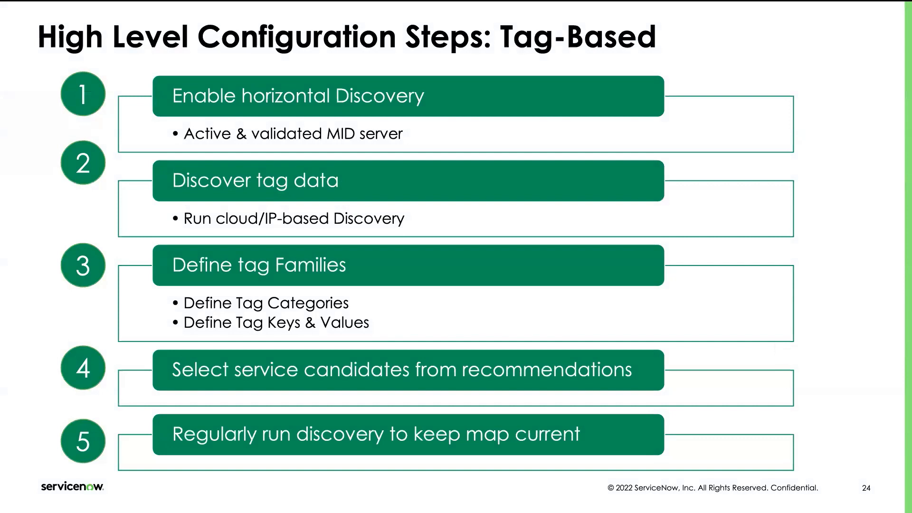
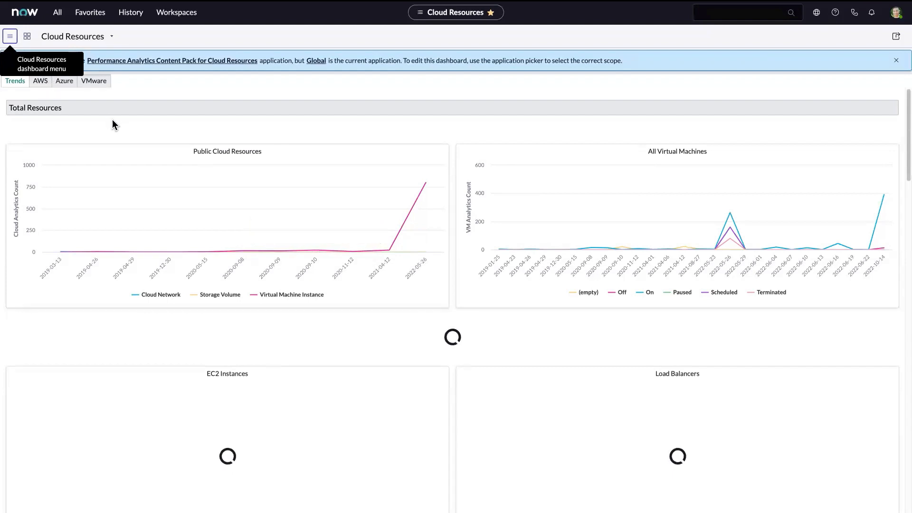
Step: Dismiss the Cloud Resources dashboard notice and open the list of EC2 instances from its AWS view
{"action": "left_click", "coordinate": [897, 60]}
{"action": "left_click", "coordinate": [40, 59]}
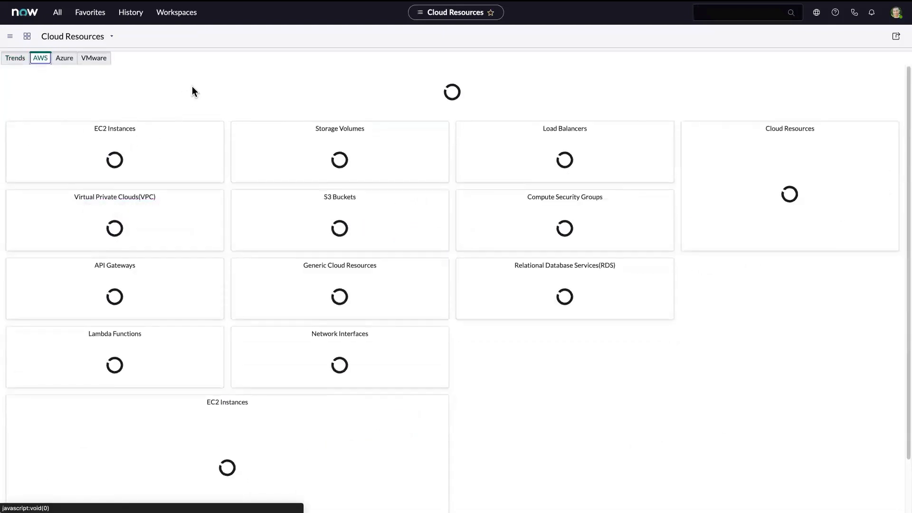
{"action": "scroll", "coordinate": [198, 91], "scroll_direction": "down", "scroll_amount": 1}
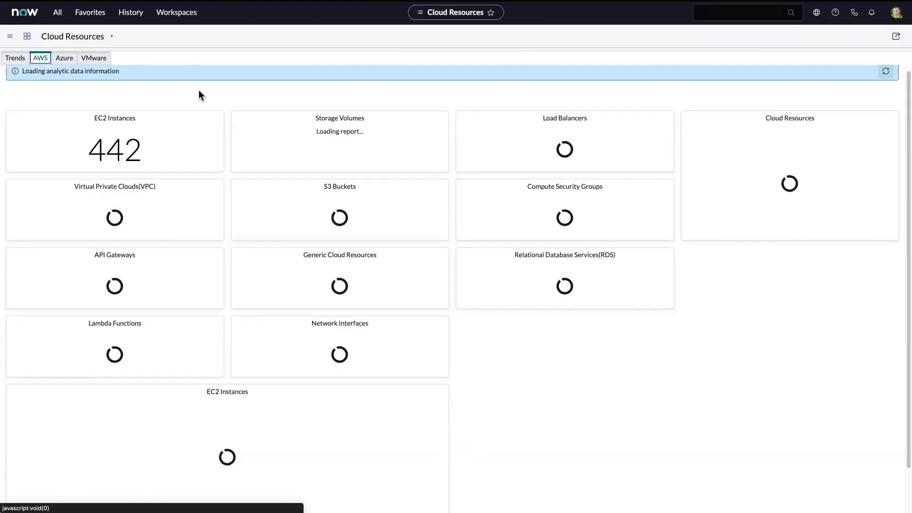
{"action": "left_click", "coordinate": [122, 156]}
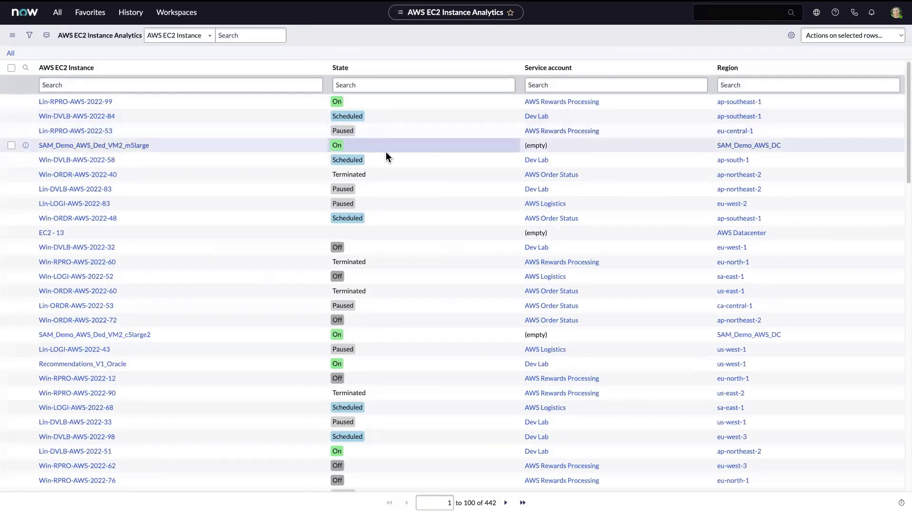
Step: Open the Lin-RPRO-AWS-2022-99 instance and examine its related items, missing-tag tasks and all tag values
{"action": "left_click", "coordinate": [95, 103]}
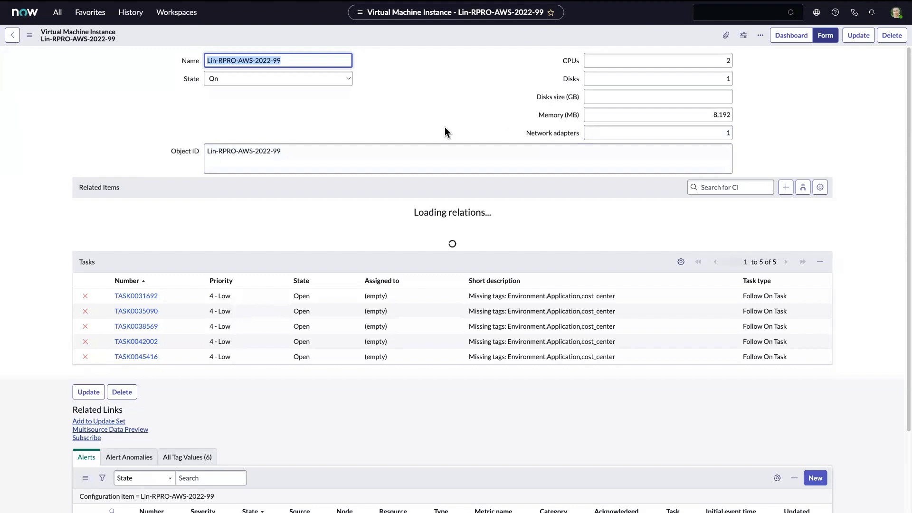
{"action": "scroll", "coordinate": [445, 128], "scroll_direction": "down", "scroll_amount": 2}
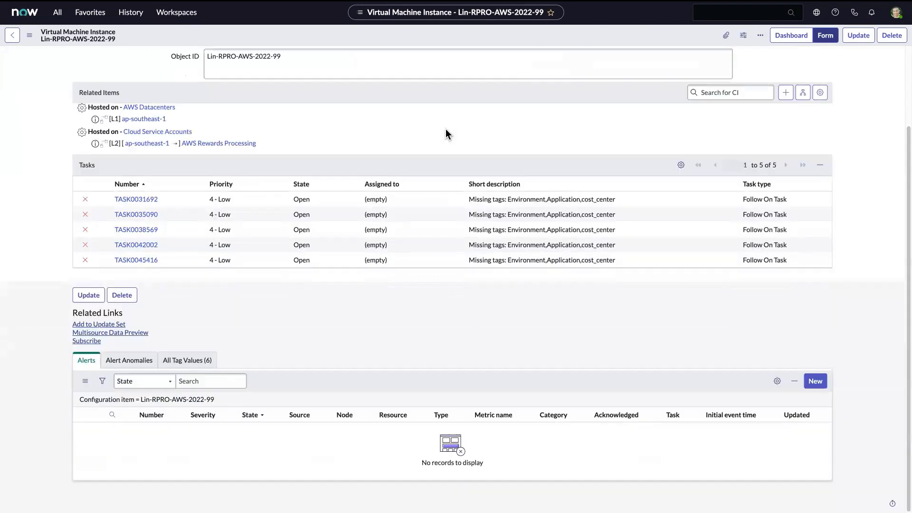
{"action": "left_click", "coordinate": [214, 375]}
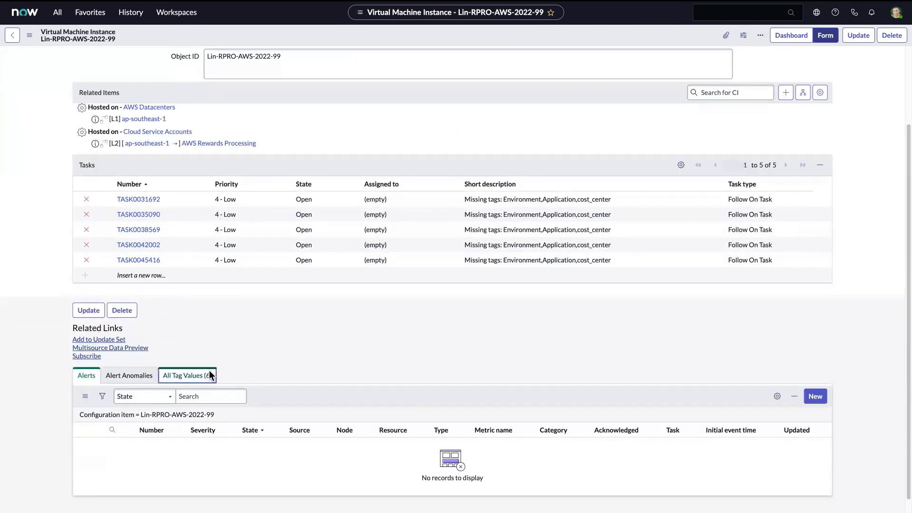
{"action": "scroll", "coordinate": [401, 287], "scroll_direction": "down", "scroll_amount": 2}
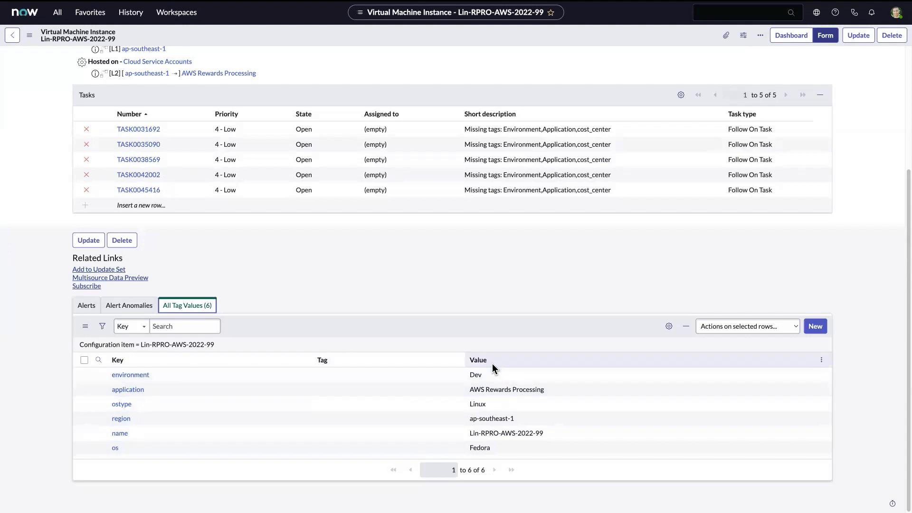
{"action": "scroll", "coordinate": [409, 276], "scroll_direction": "up", "scroll_amount": 1}
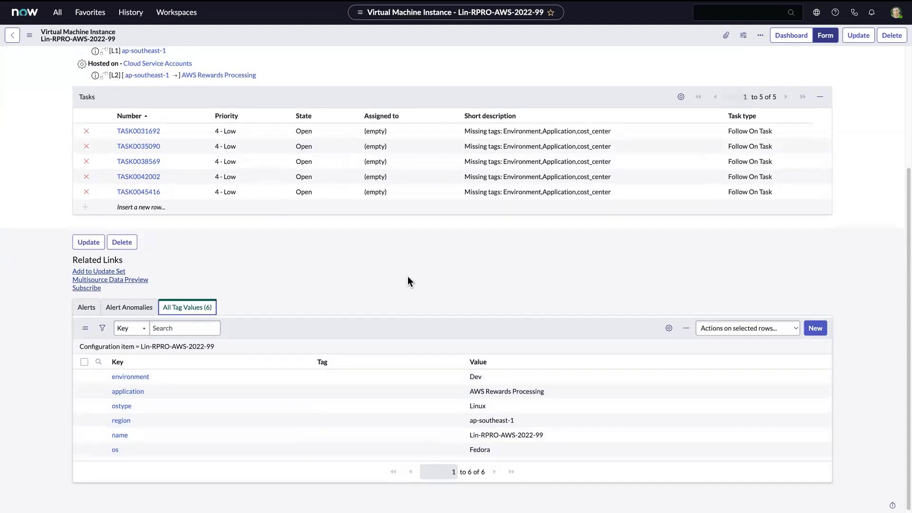
{"action": "scroll", "coordinate": [558, 283], "scroll_direction": "up", "scroll_amount": 1}
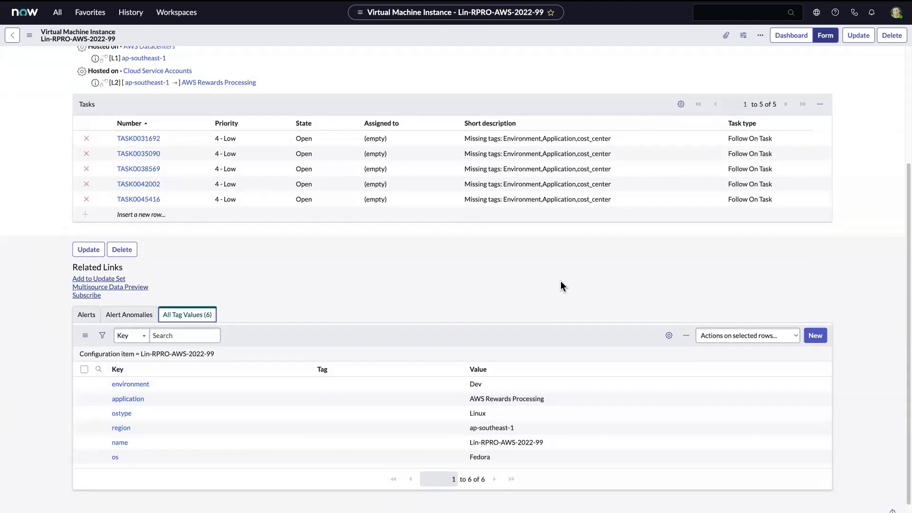
{"action": "scroll", "coordinate": [560, 285], "scroll_direction": "up", "scroll_amount": 5}
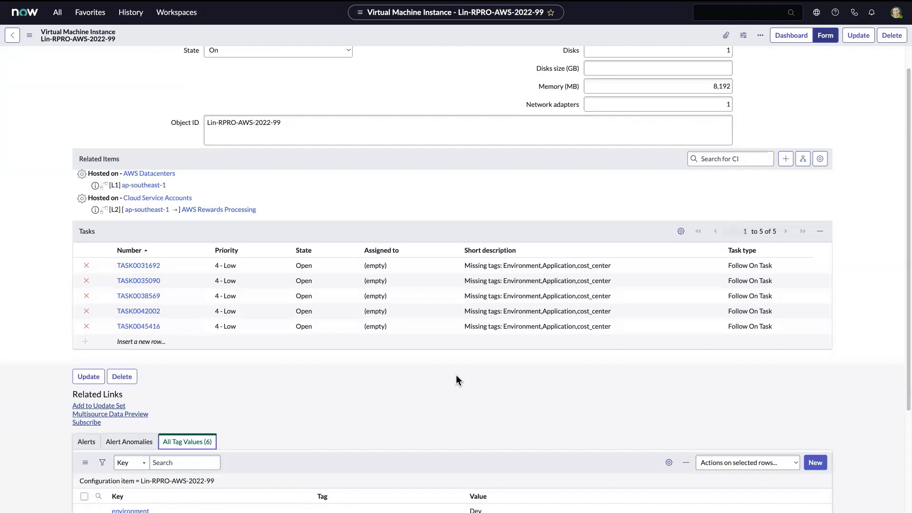
{"action": "scroll", "coordinate": [277, 452], "scroll_direction": "down", "scroll_amount": 4}
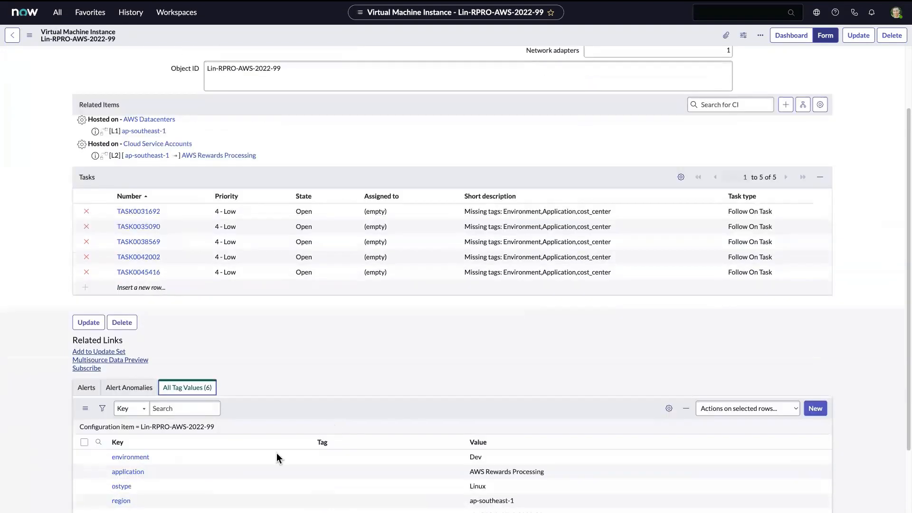
{"action": "scroll", "coordinate": [244, 412], "scroll_direction": "up", "scroll_amount": 4}
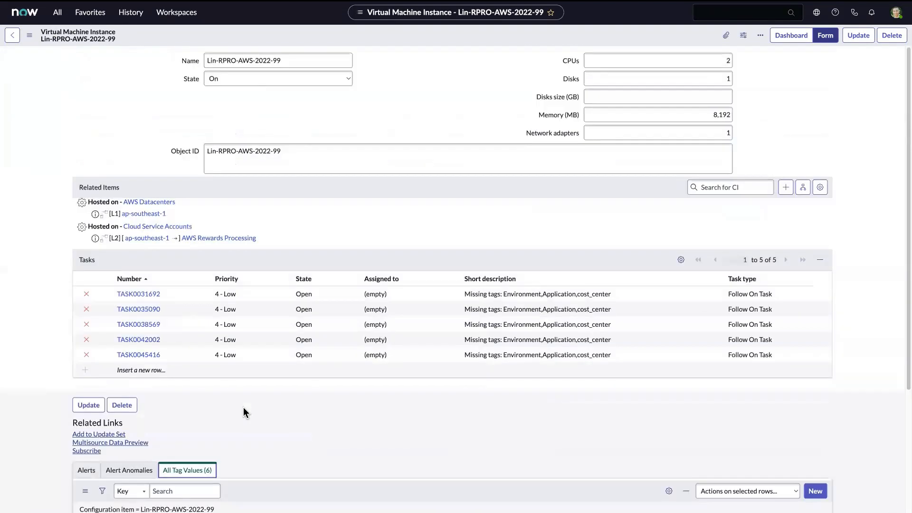
Step: Open the discovery patterns and filter them by name with *tags
{"action": "left_click", "coordinate": [90, 12]}
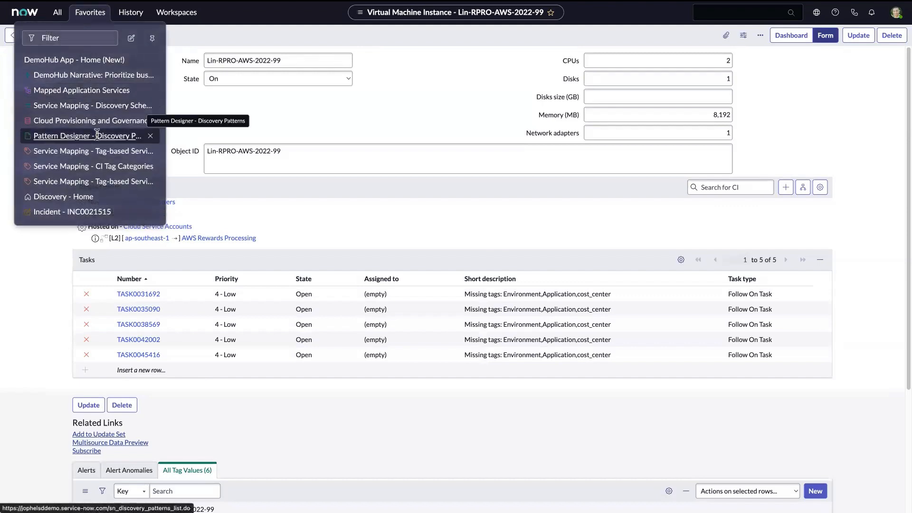
{"action": "left_click", "coordinate": [96, 135]}
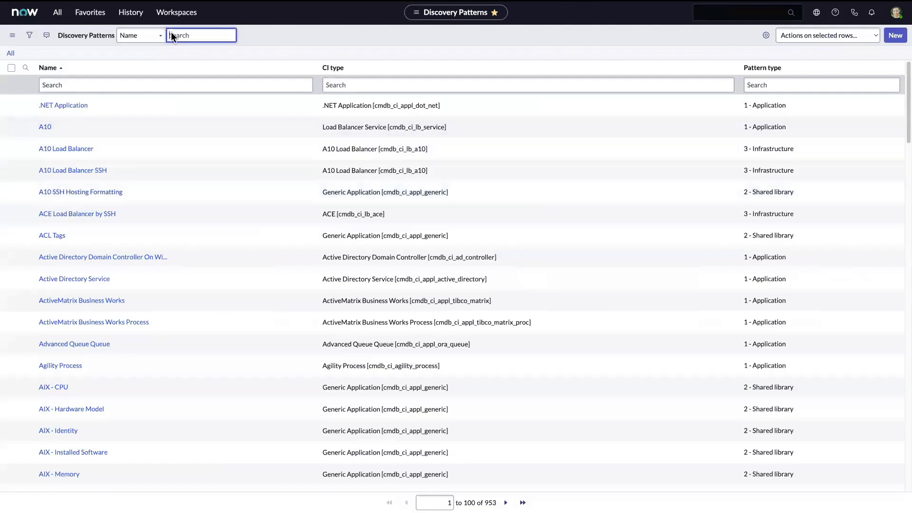
{"action": "type", "text": "*appl"}
{"action": "key", "text": "Return"}
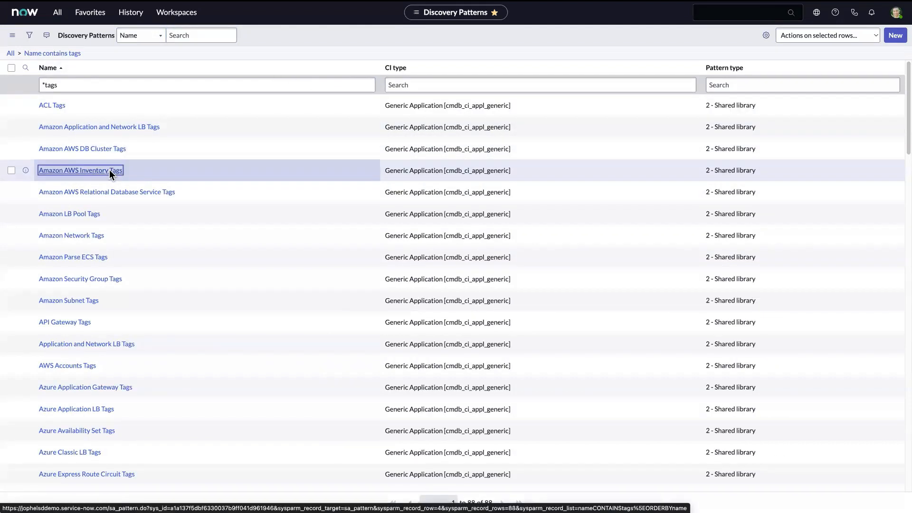
Step: Open the Amazon AWS Inventory Tags pattern and read through its pattern text to the inventory tag parsing step
{"action": "left_click", "coordinate": [110, 171]}
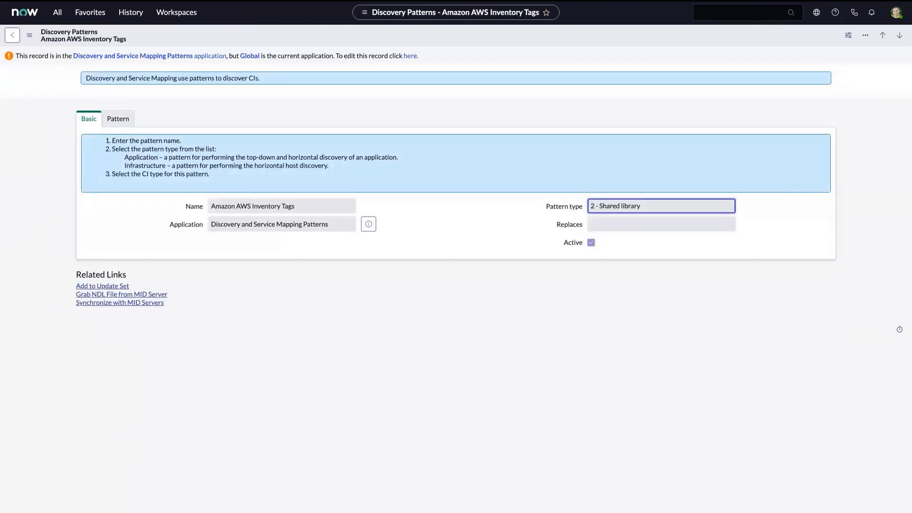
{"action": "left_click", "coordinate": [128, 120]}
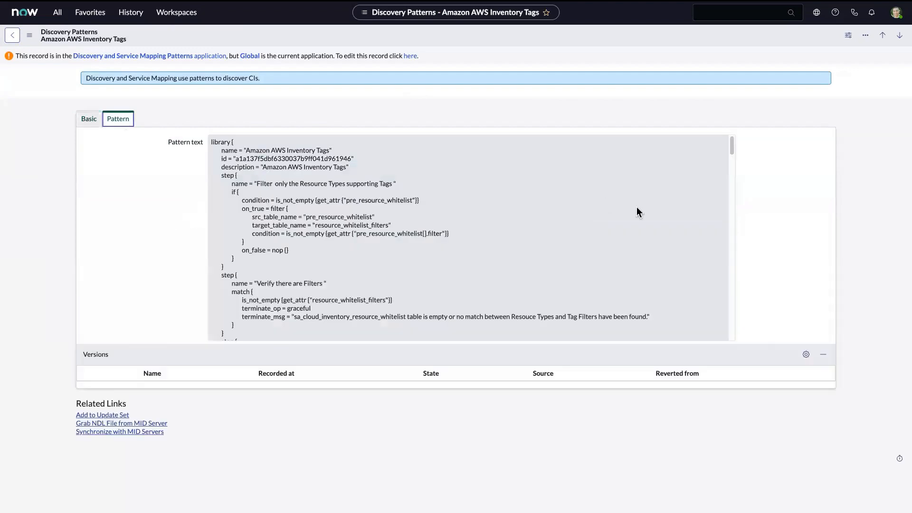
{"action": "left_click", "coordinate": [636, 207]}
{"action": "scroll", "coordinate": [676, 240], "scroll_direction": "down", "scroll_amount": 10}
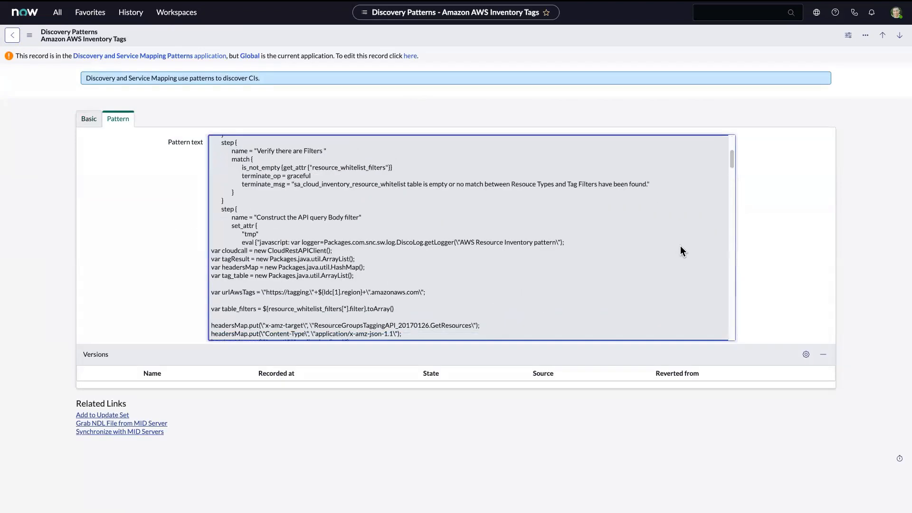
{"action": "scroll", "coordinate": [680, 247], "scroll_direction": "down", "scroll_amount": 5}
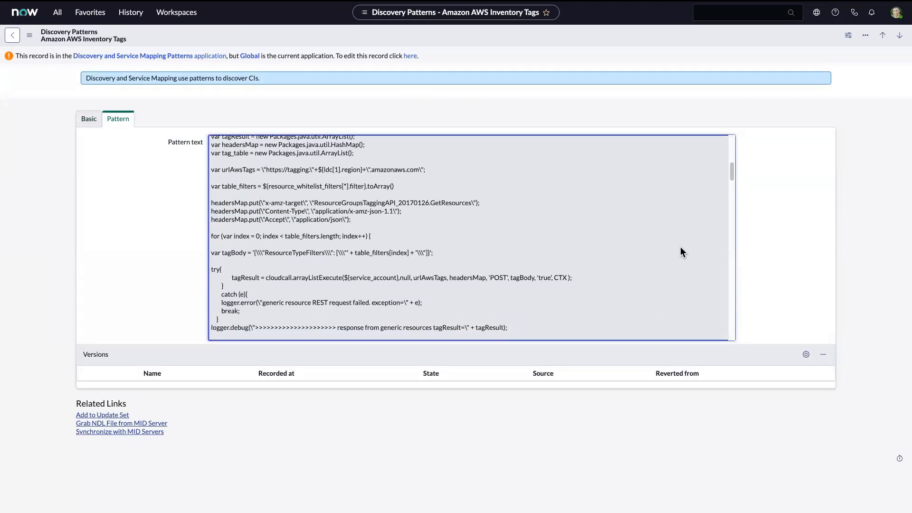
{"action": "scroll", "coordinate": [680, 252], "scroll_direction": "down", "scroll_amount": 2}
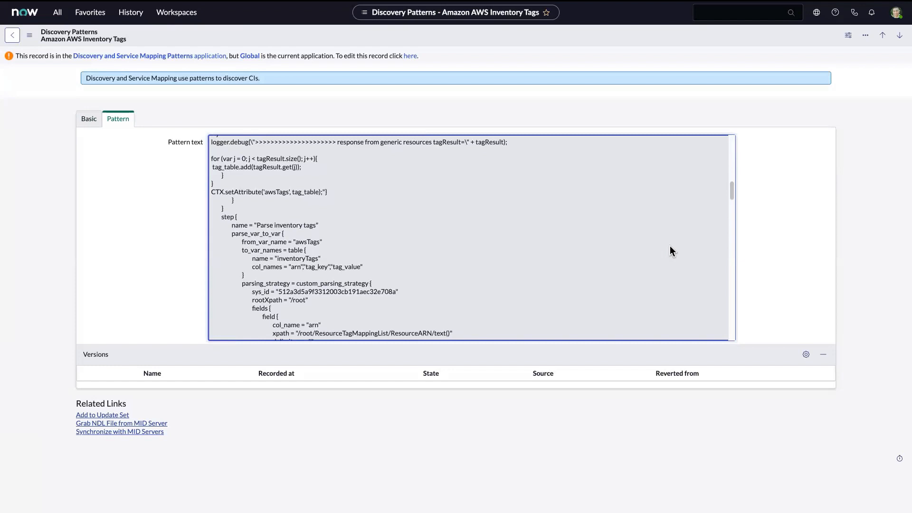
{"action": "scroll", "coordinate": [670, 251], "scroll_direction": "down", "scroll_amount": 1}
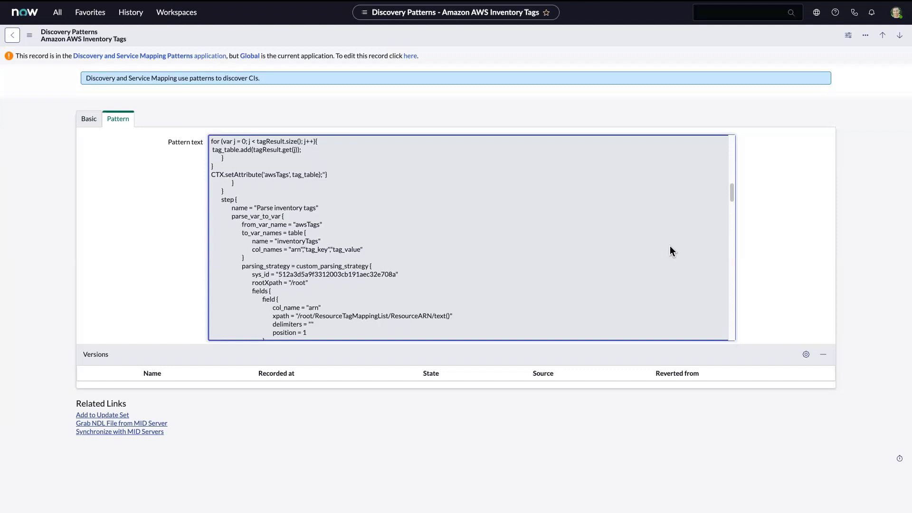
{"action": "scroll", "coordinate": [670, 247], "scroll_direction": "down", "scroll_amount": 1}
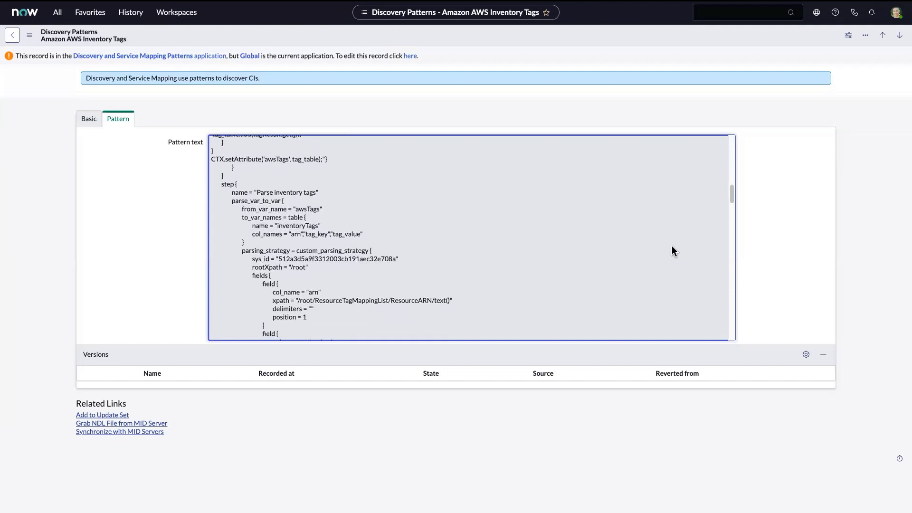
Step: Examine the arn, tag_key and tag_value parsing fields in the pattern text, and review the pattern's opening filter steps
{"action": "scroll", "coordinate": [671, 246], "scroll_direction": "down", "scroll_amount": 1}
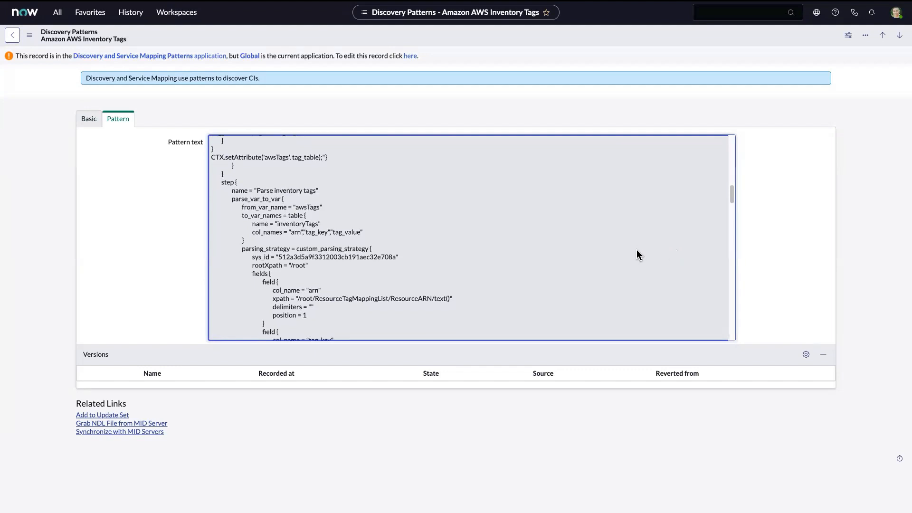
{"action": "scroll", "coordinate": [636, 250], "scroll_direction": "down", "scroll_amount": 1}
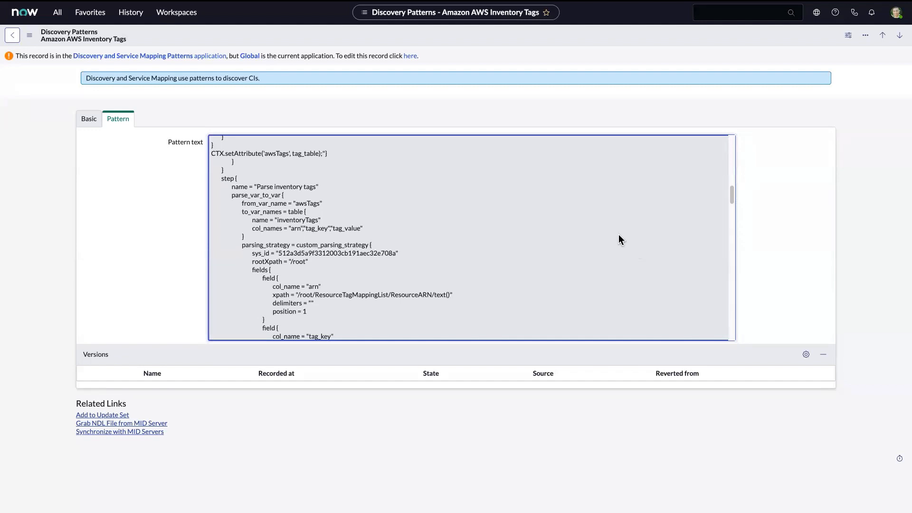
{"action": "scroll", "coordinate": [611, 231], "scroll_direction": "down", "scroll_amount": 2}
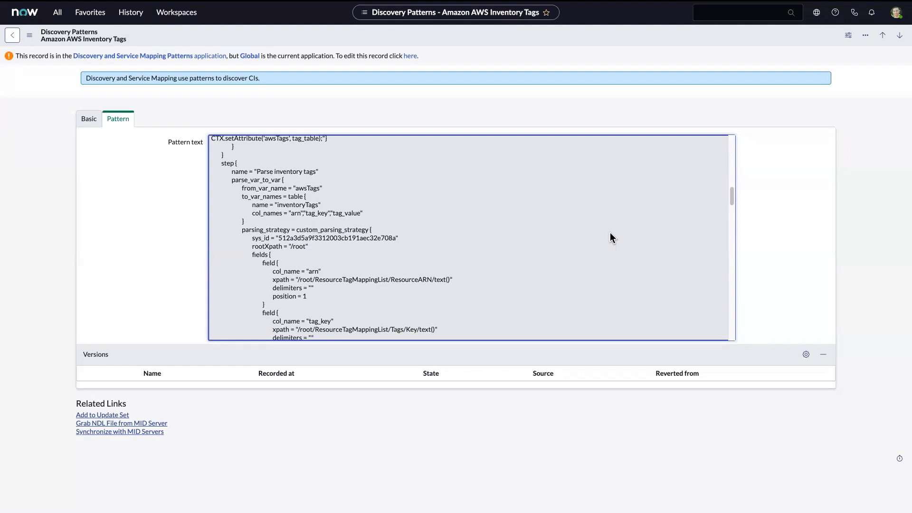
{"action": "scroll", "coordinate": [613, 235], "scroll_direction": "down", "scroll_amount": 5}
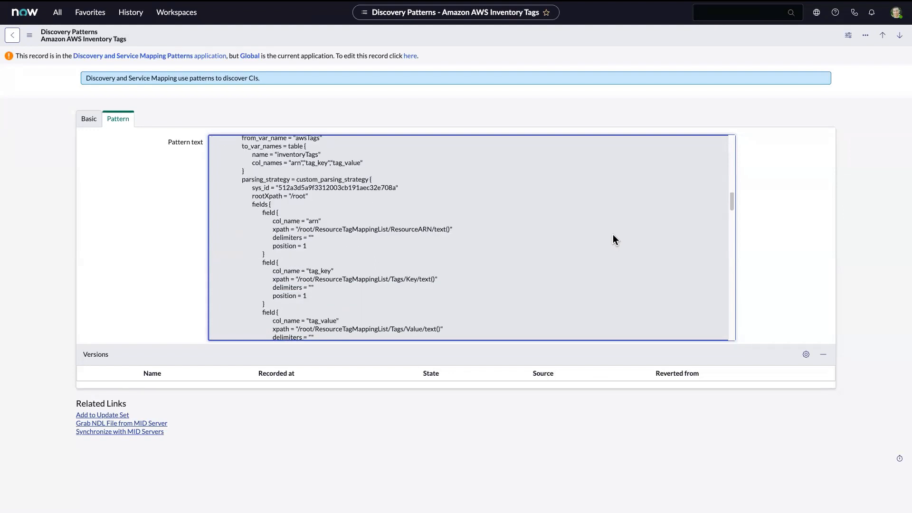
{"action": "scroll", "coordinate": [612, 236], "scroll_direction": "down", "scroll_amount": 2}
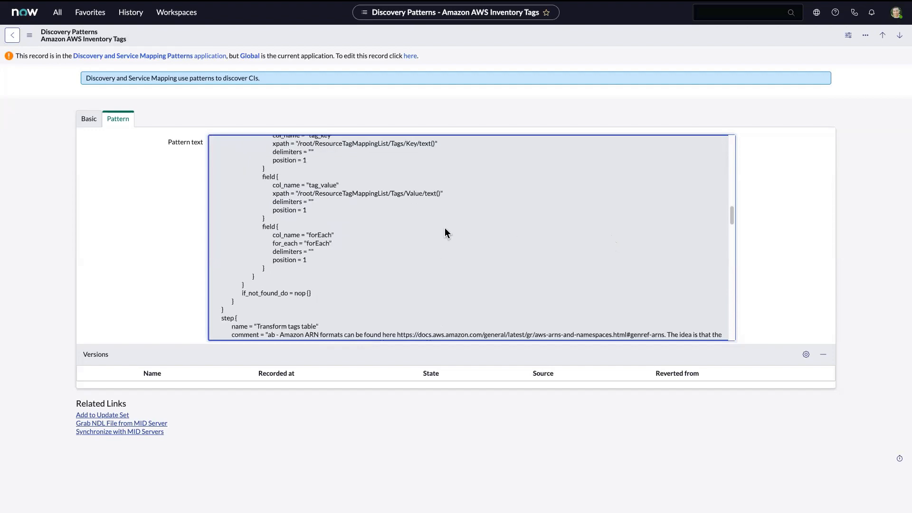
{"action": "scroll", "coordinate": [444, 227], "scroll_direction": "up", "scroll_amount": 8}
{"action": "scroll", "coordinate": [445, 229], "scroll_direction": "up", "scroll_amount": 10}
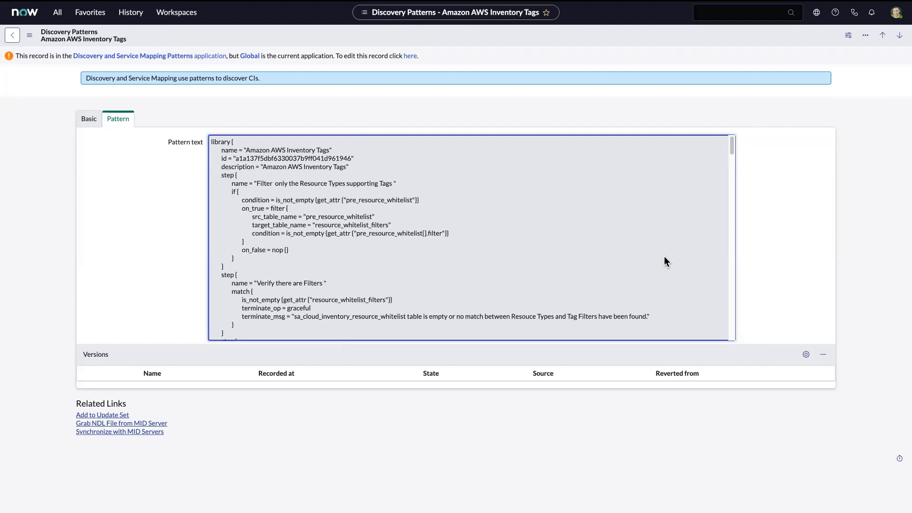
{"action": "scroll", "coordinate": [665, 259], "scroll_direction": "down", "scroll_amount": 12}
{"action": "scroll", "coordinate": [666, 261], "scroll_direction": "up", "scroll_amount": 12}
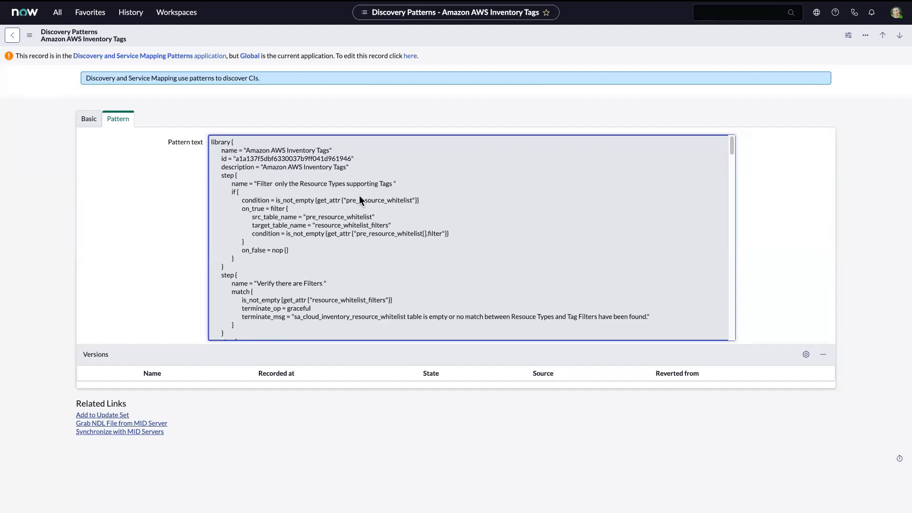
Step: Open the list of tag-based application services and view the recommendation::prod service map
{"action": "left_click", "coordinate": [89, 12]}
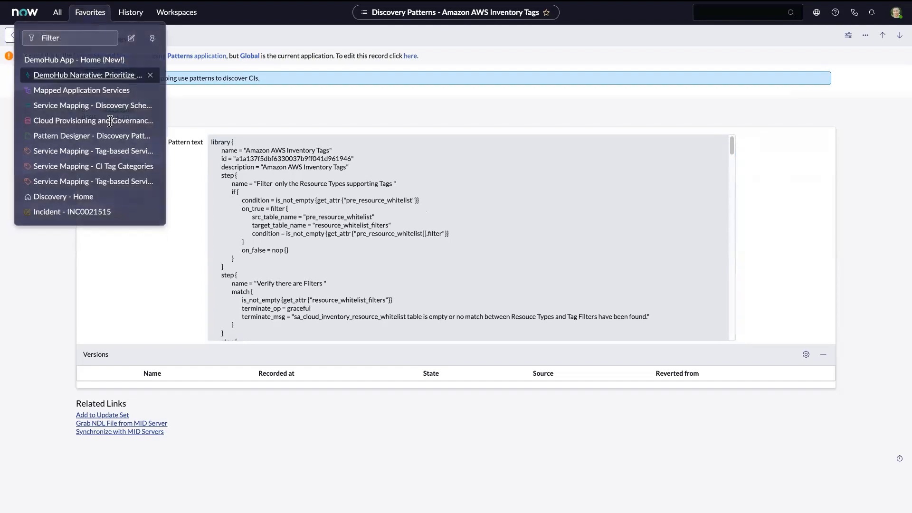
{"action": "left_click", "coordinate": [110, 151]}
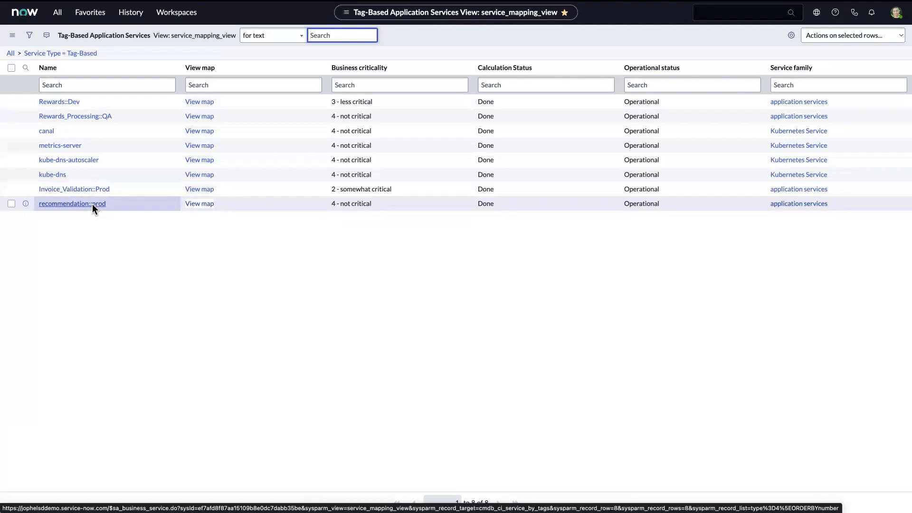
{"action": "left_click", "coordinate": [193, 206]}
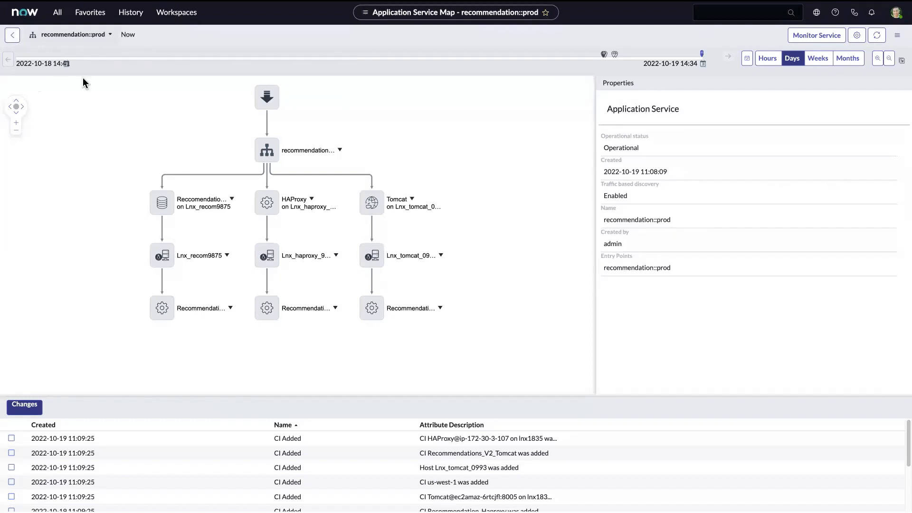
Step: Delete the recommendation::prod service from the mapped application services, including its related records
{"action": "left_click", "coordinate": [17, 36]}
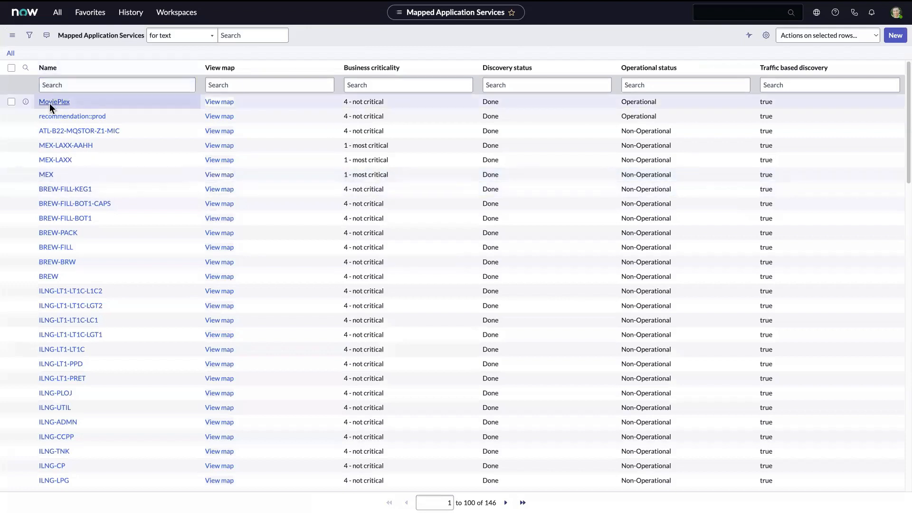
{"action": "left_click", "coordinate": [11, 116]}
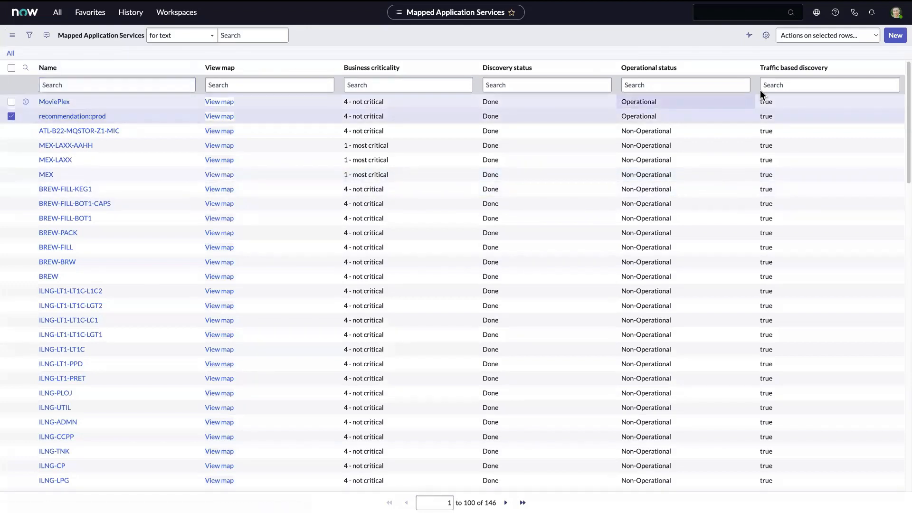
{"action": "left_click", "coordinate": [865, 35]}
{"action": "key", "text": "Escape"}
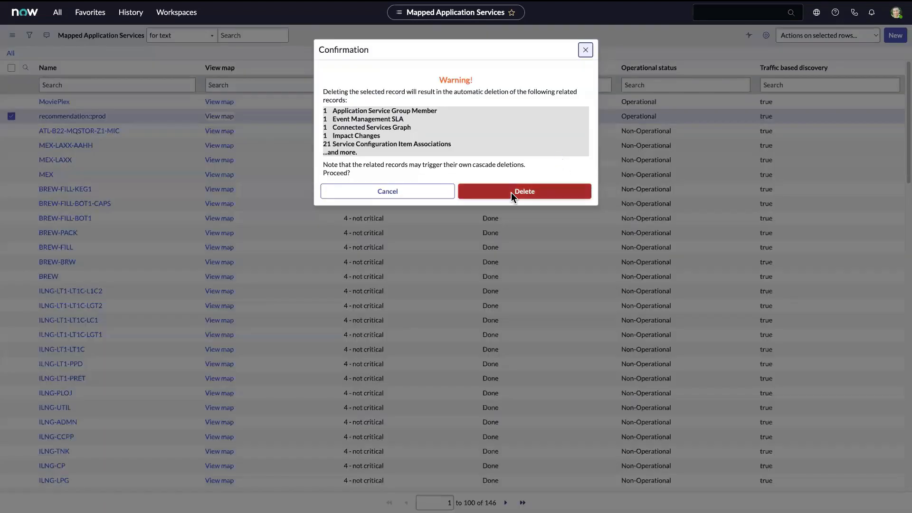
{"action": "left_click", "coordinate": [511, 192]}
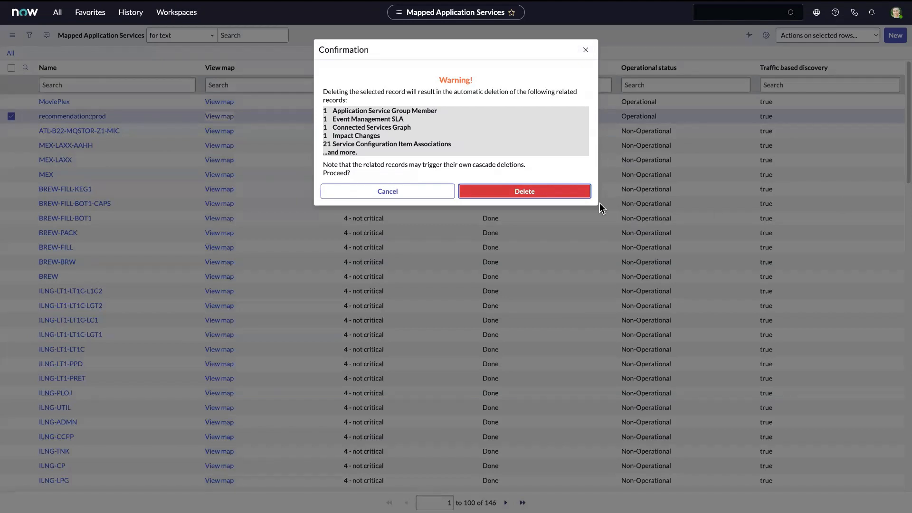
{"action": "key", "text": "Return"}
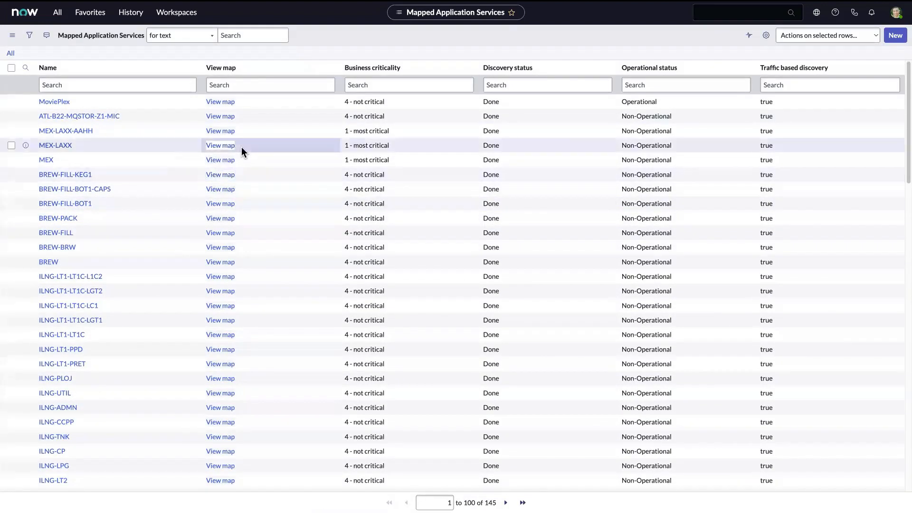
Step: Open the application service category among the CI tag categories and examine its tag keys
{"action": "left_click", "coordinate": [99, 16]}
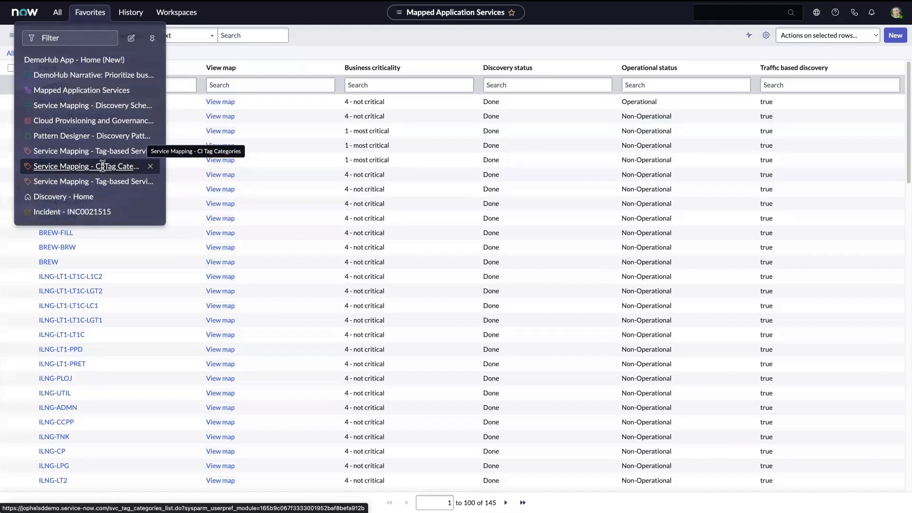
{"action": "left_click", "coordinate": [102, 167]}
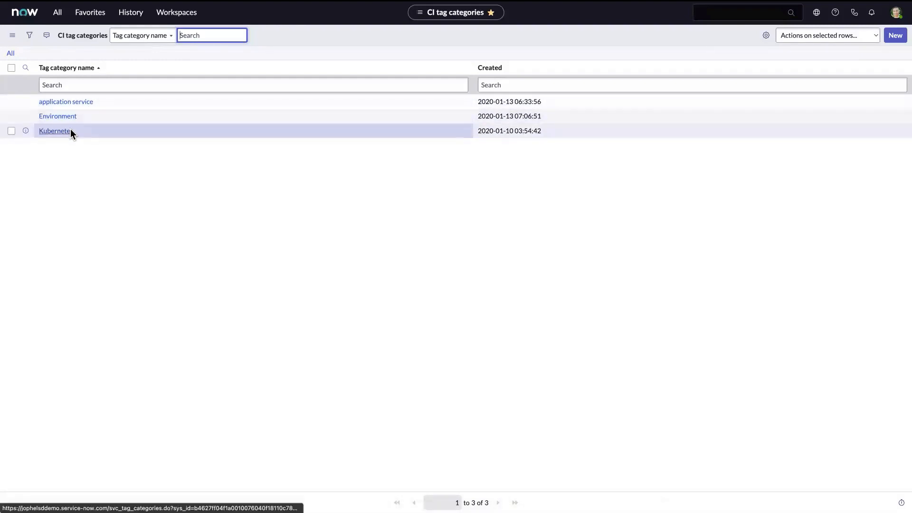
{"action": "left_click", "coordinate": [73, 101]}
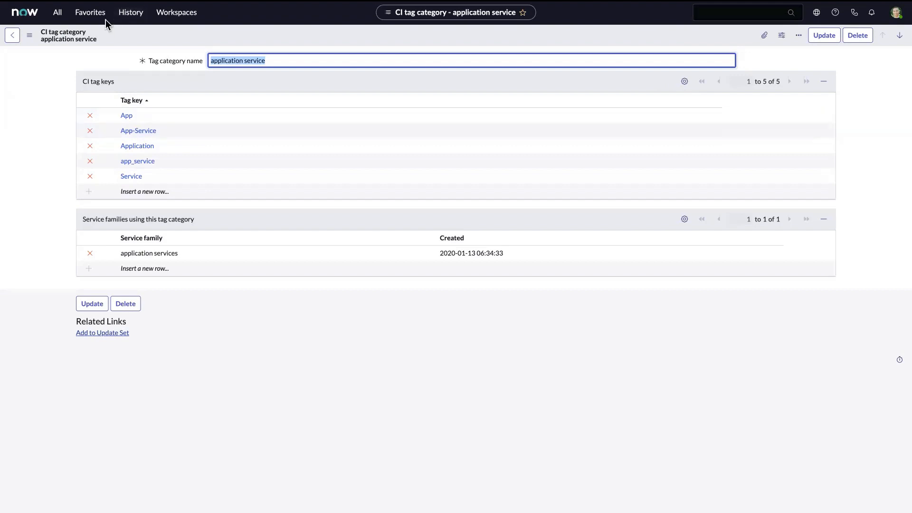
Step: Open the application services tag-based service family and examine its tag categories and mapped services
{"action": "left_click", "coordinate": [91, 12]}
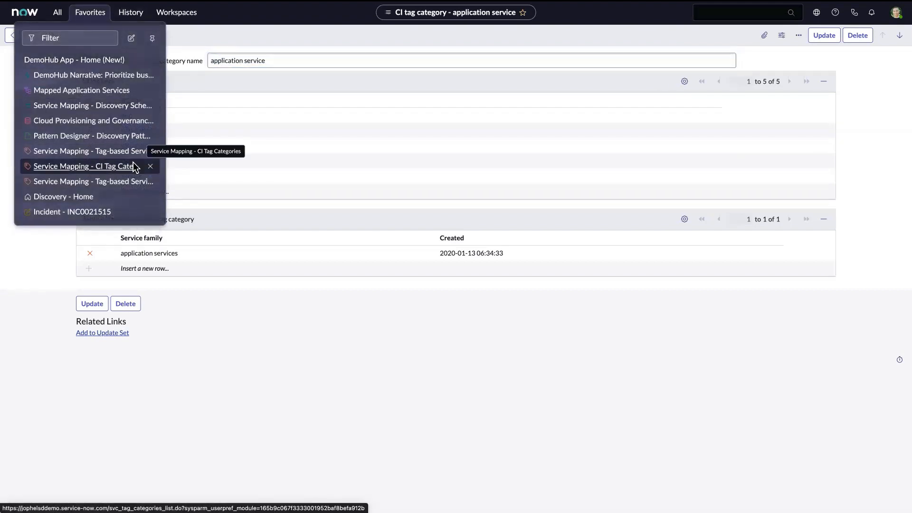
{"action": "left_click", "coordinate": [135, 181]}
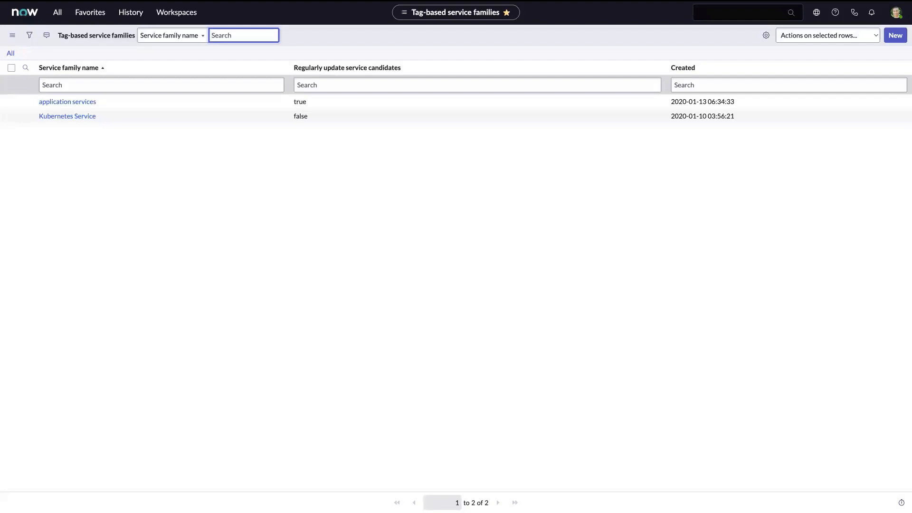
{"action": "left_click", "coordinate": [88, 104]}
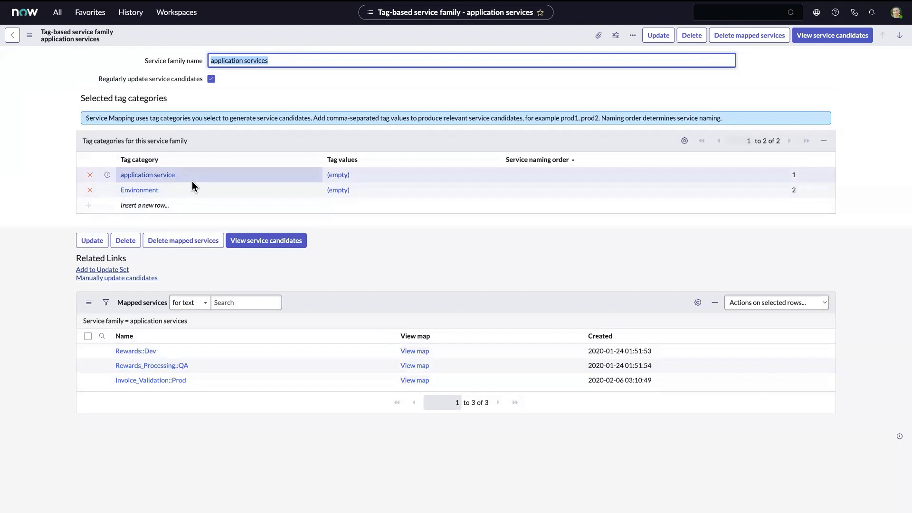
Step: Map the recommendation::prod candidate from the service family's list of service candidates
{"action": "left_click", "coordinate": [265, 243]}
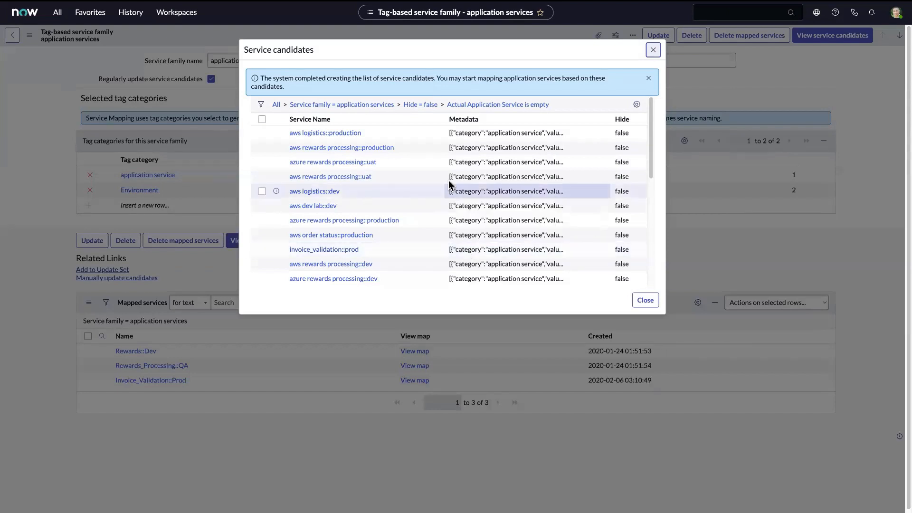
{"action": "scroll", "coordinate": [443, 182], "scroll_direction": "down", "scroll_amount": 2}
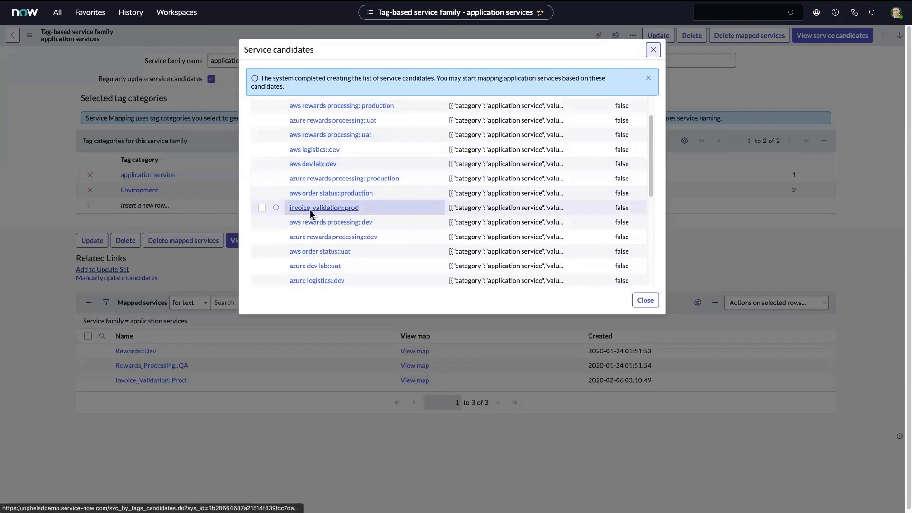
{"action": "scroll", "coordinate": [294, 212], "scroll_direction": "down", "scroll_amount": 8}
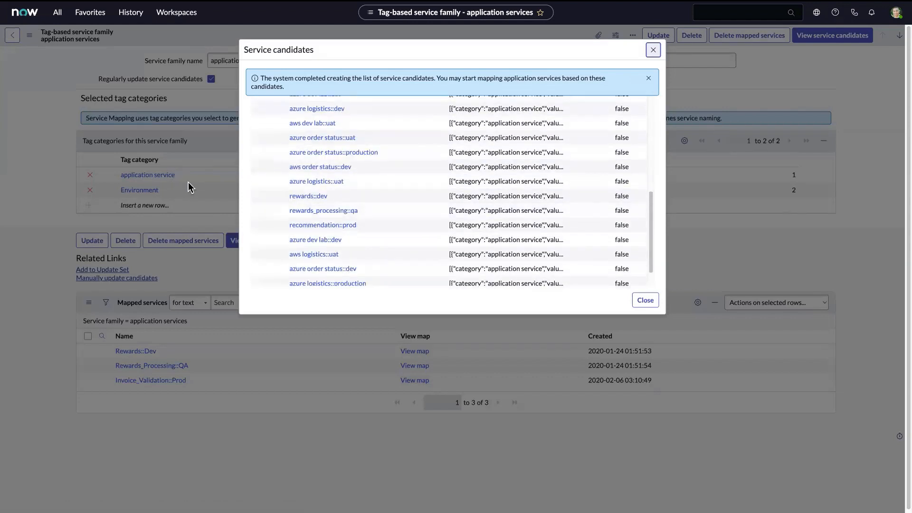
{"action": "scroll", "coordinate": [305, 202], "scroll_direction": "down", "scroll_amount": 1}
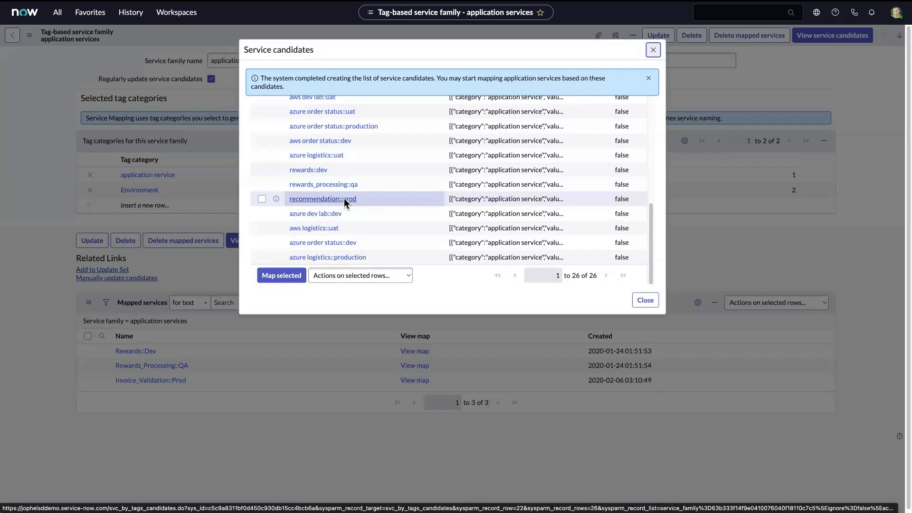
{"action": "left_click", "coordinate": [262, 198]}
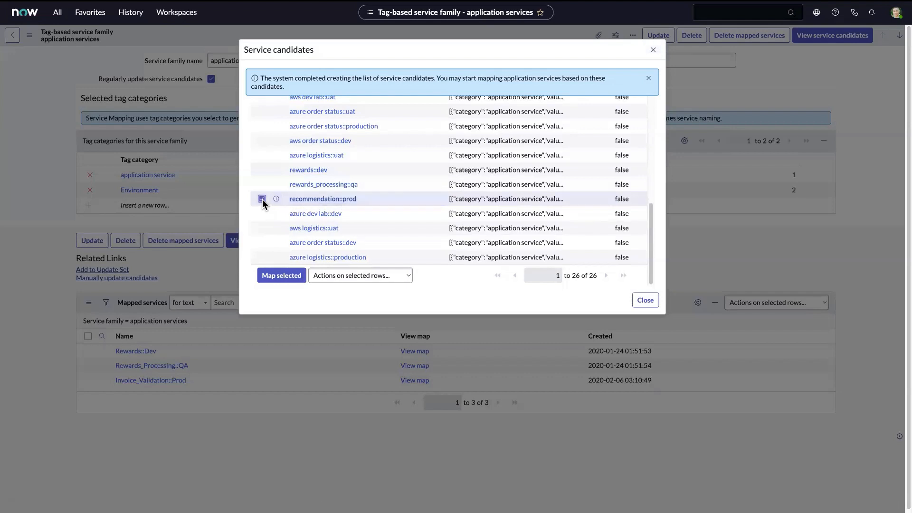
{"action": "left_click", "coordinate": [288, 275]}
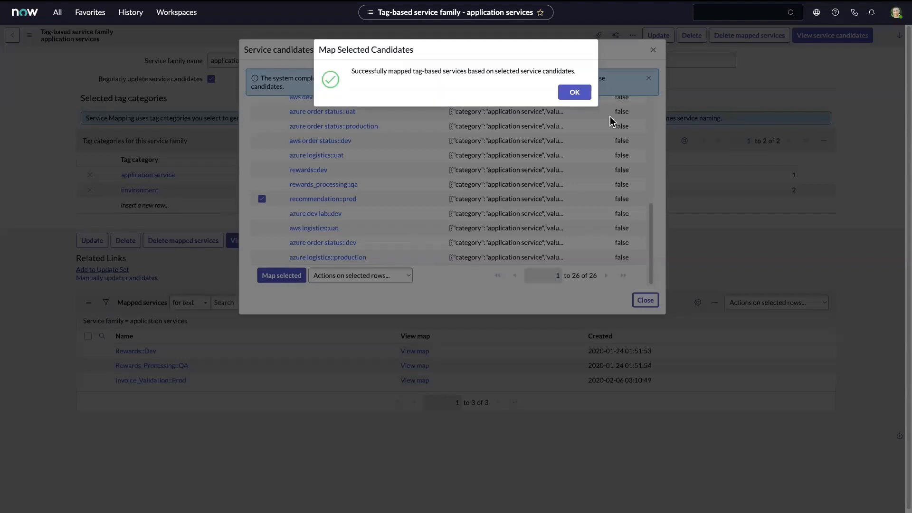
{"action": "left_click", "coordinate": [586, 95]}
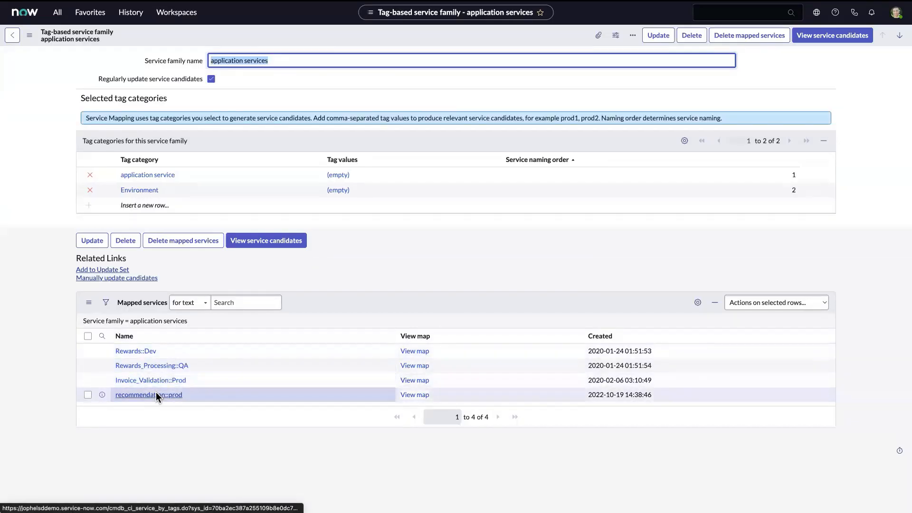
Step: Recalculate the recommendation::prod service and view its map from the application services family's mapped services
{"action": "left_click", "coordinate": [157, 394]}
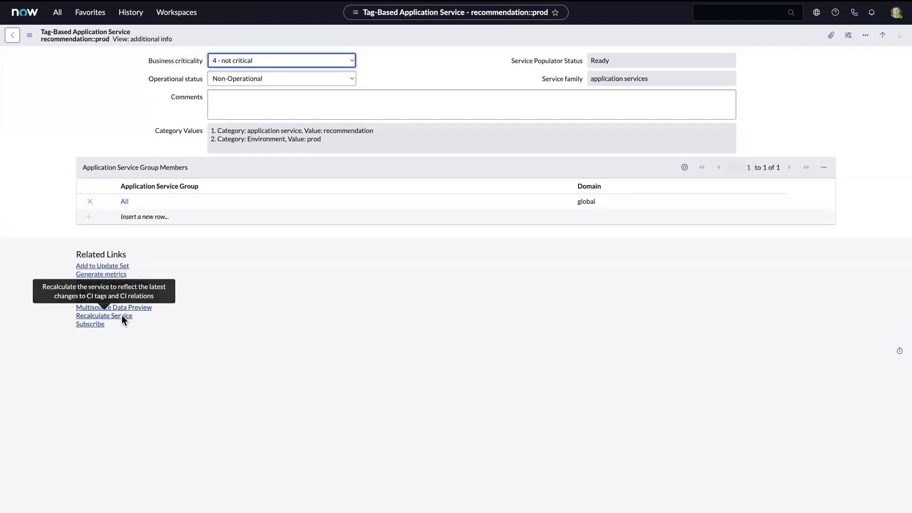
{"action": "left_click", "coordinate": [122, 315]}
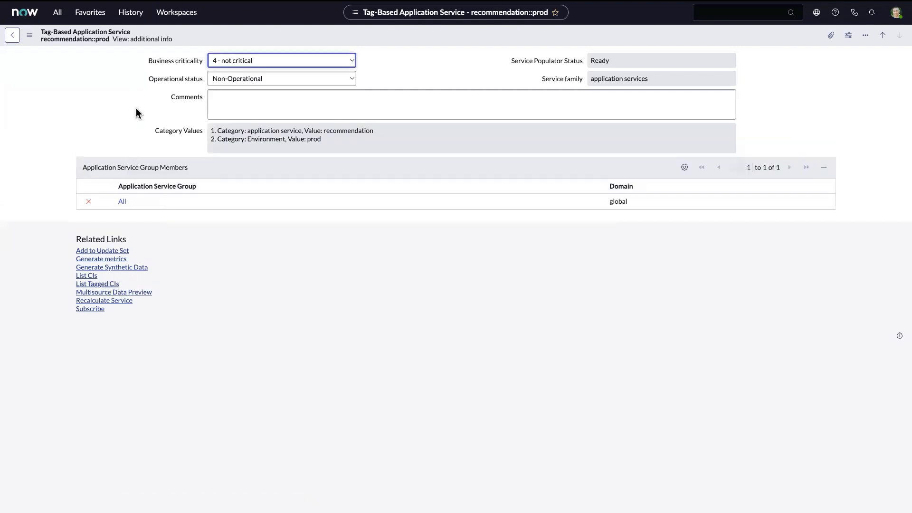
{"action": "left_click", "coordinate": [13, 37]}
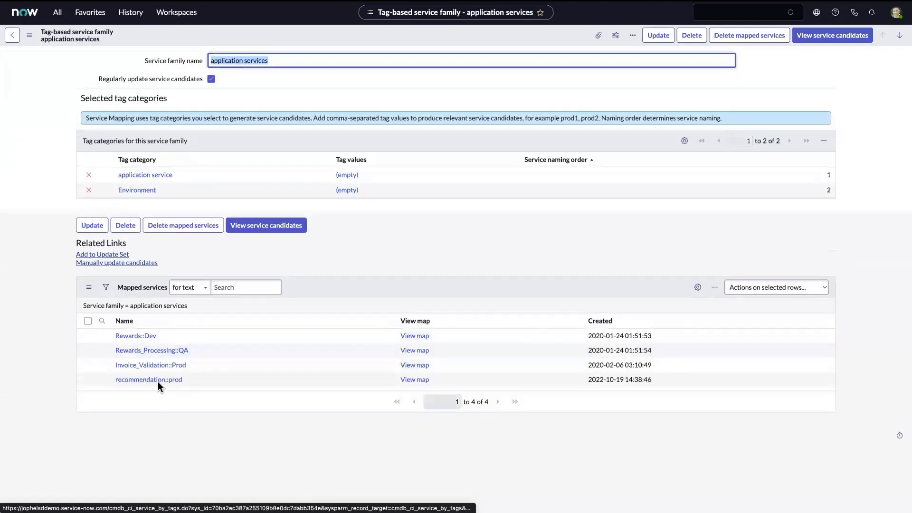
{"action": "left_click", "coordinate": [413, 380]}
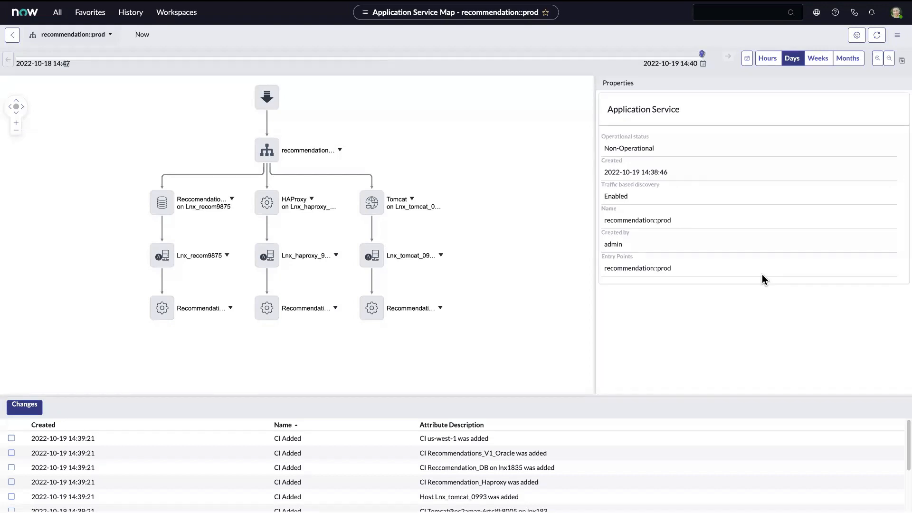
{"action": "key", "text": "Right"}
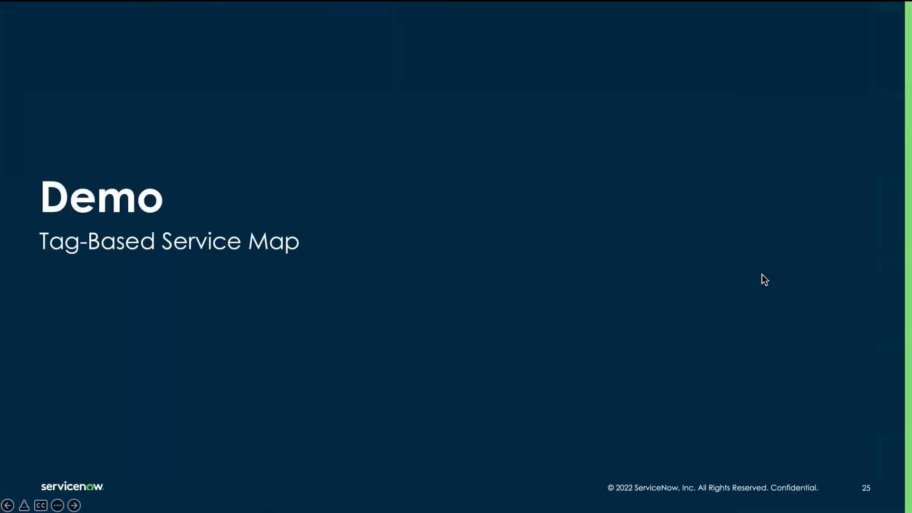
{"action": "key", "text": "Right"}
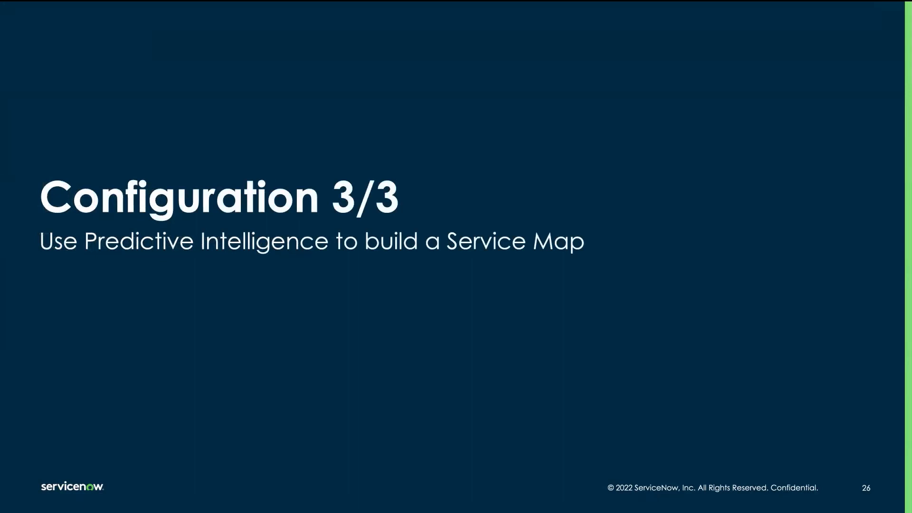
{"action": "key", "text": "Right"}
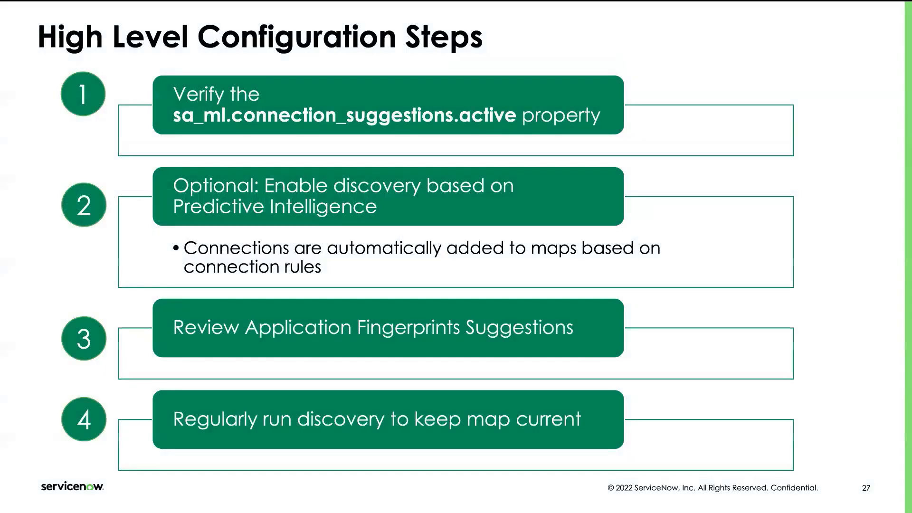
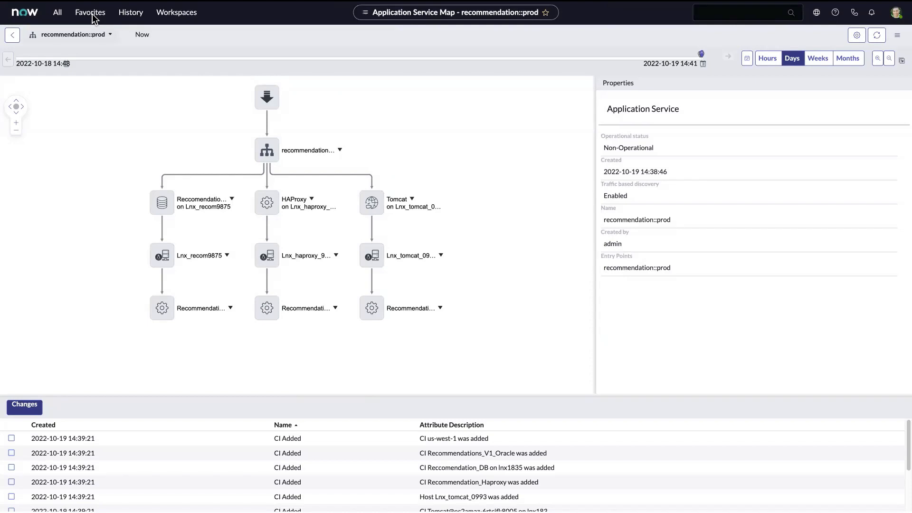
Step: Open the MoviePlex service map from the mapped application services and view its list of changes
{"action": "left_click", "coordinate": [92, 13]}
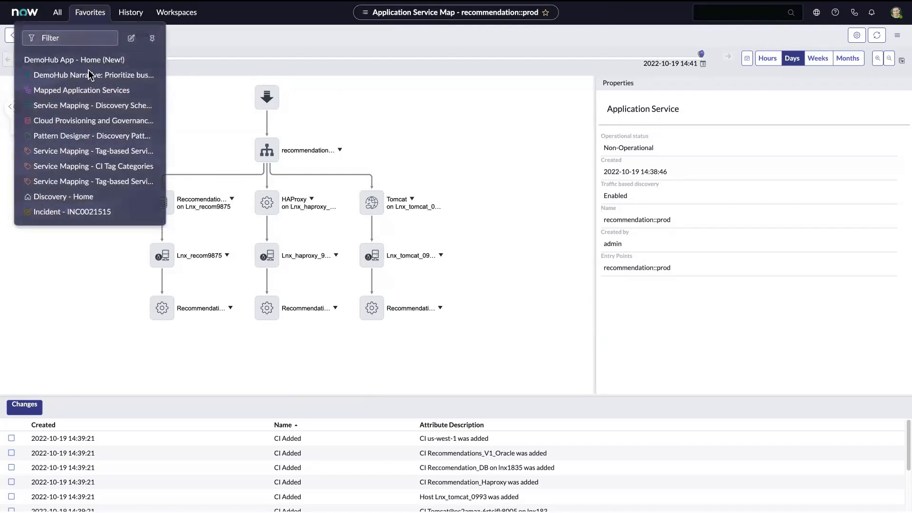
{"action": "left_click", "coordinate": [91, 87]}
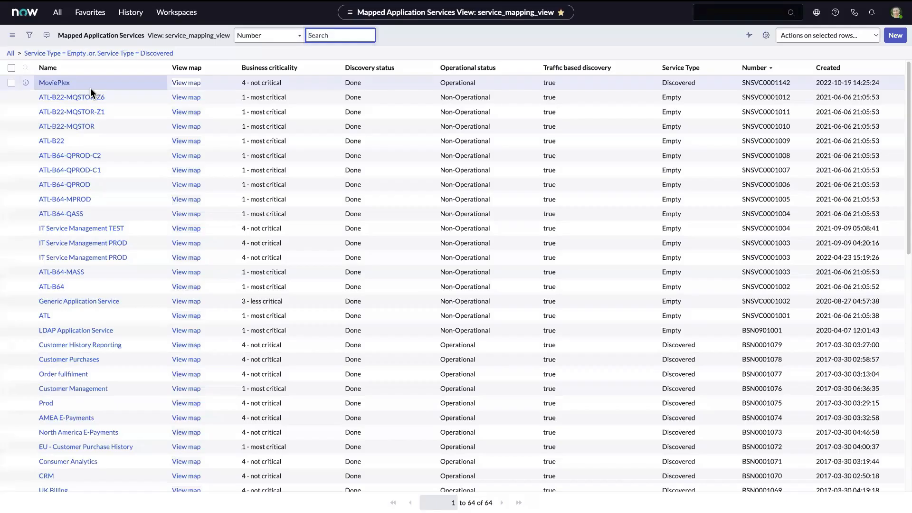
{"action": "left_click", "coordinate": [182, 84]}
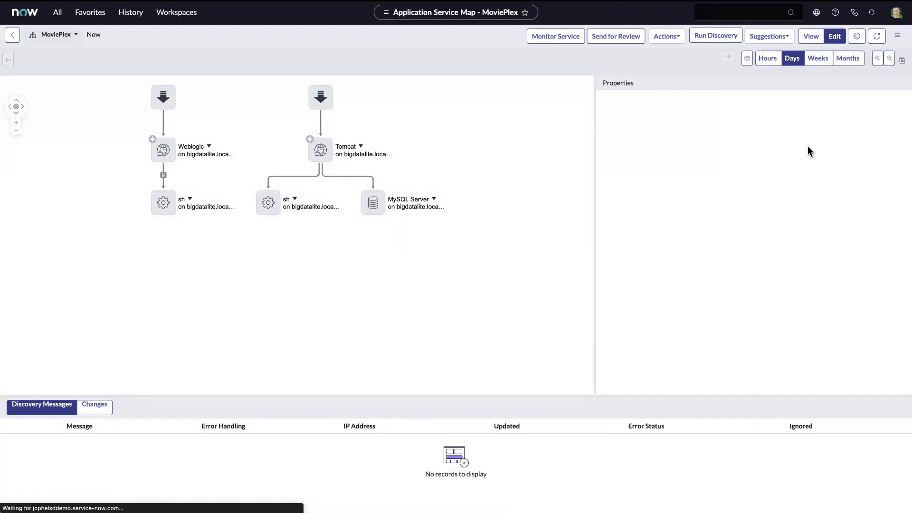
{"action": "left_click", "coordinate": [99, 403]}
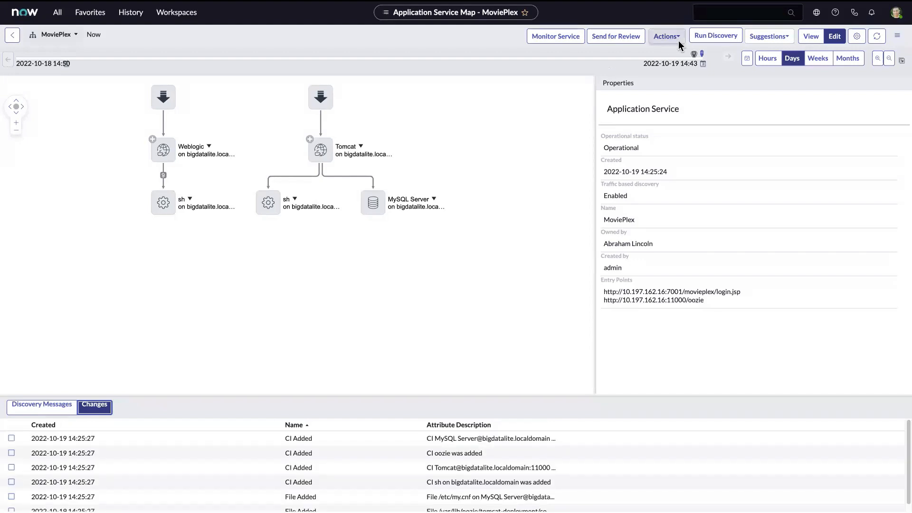
Step: Add three high-confidence connection suggestions to the MoviePlex map: the two sh-to-java rows and the Weblogic-to-java row on port 30,674
{"action": "left_click", "coordinate": [772, 38]}
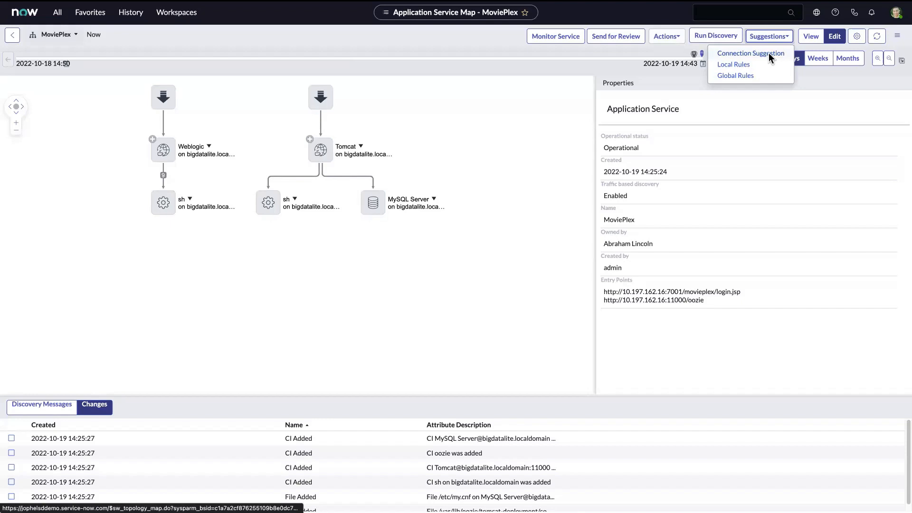
{"action": "left_click", "coordinate": [769, 53]}
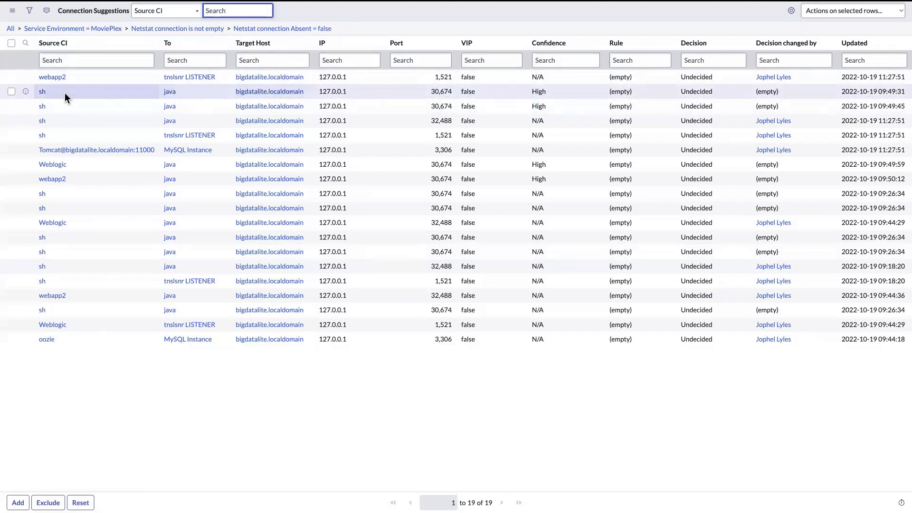
{"action": "left_click", "coordinate": [11, 92]}
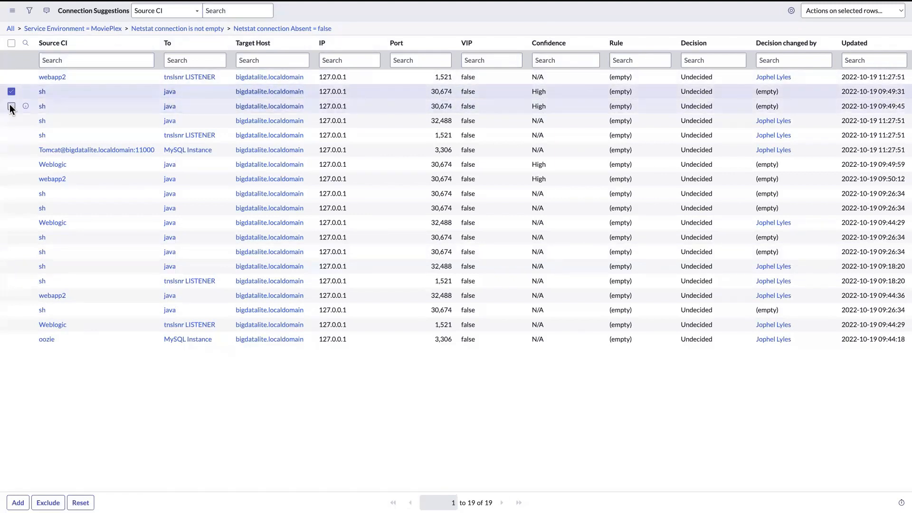
{"action": "left_click", "coordinate": [11, 106]}
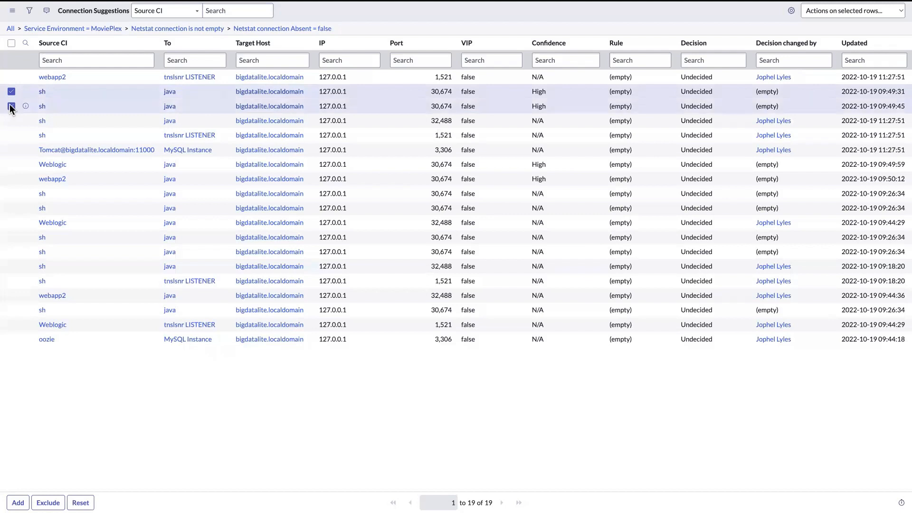
{"action": "left_click", "coordinate": [11, 164]}
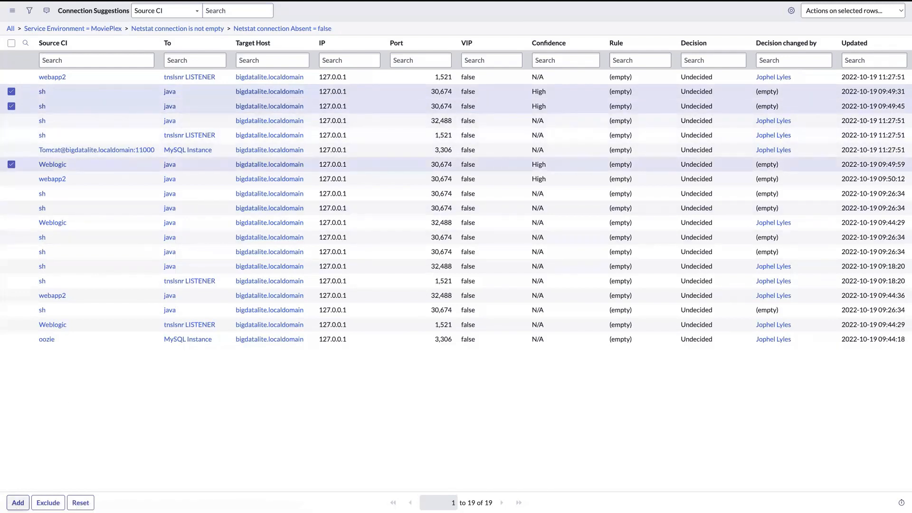
{"action": "left_click", "coordinate": [18, 502]}
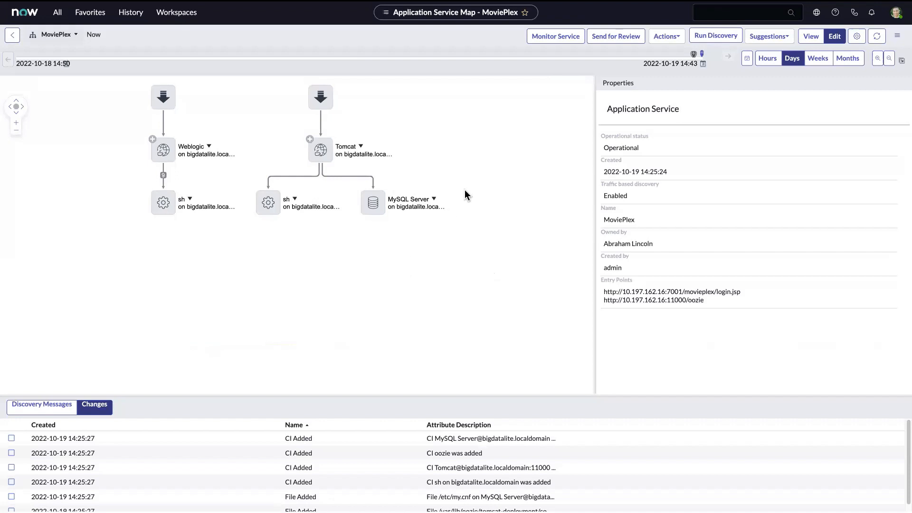
Step: Reload the MoviePlex map and examine the connection properties between Weblogic and its sh application
{"action": "right_click", "coordinate": [360, 40]}
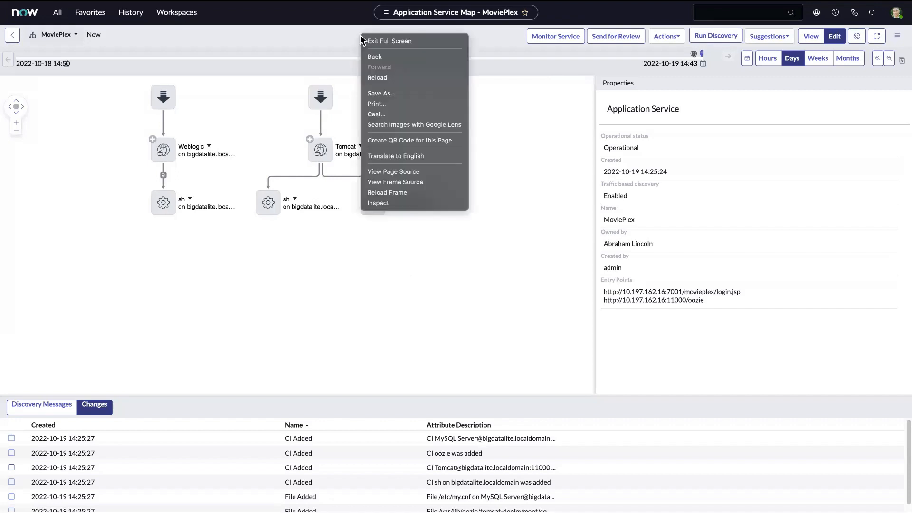
{"action": "left_click", "coordinate": [400, 193]}
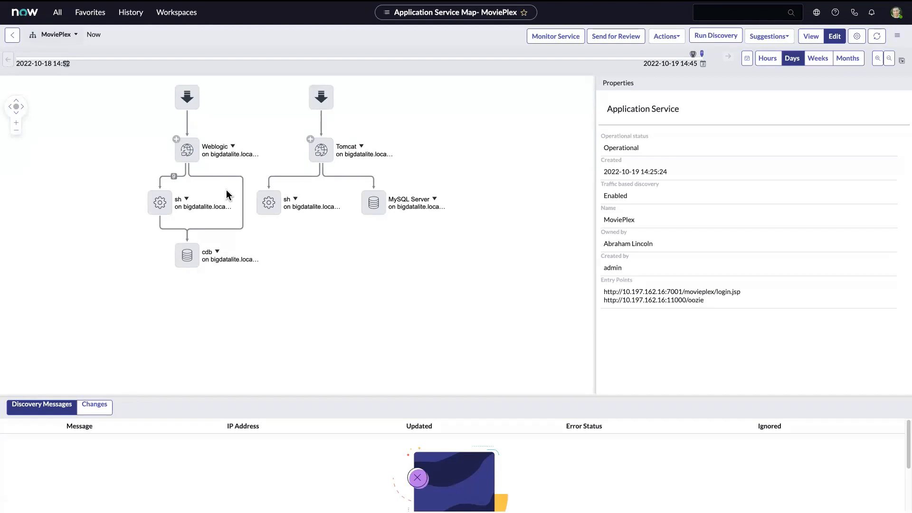
{"action": "left_click", "coordinate": [172, 178]}
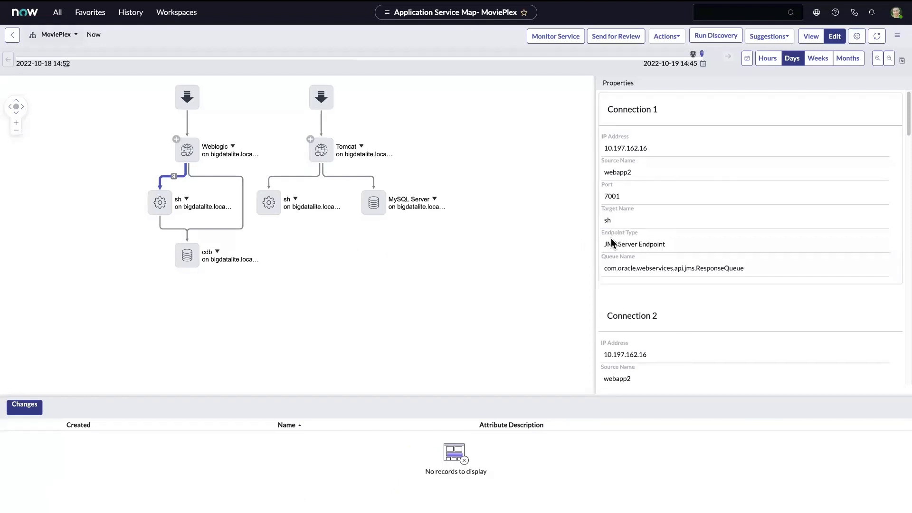
{"action": "scroll", "coordinate": [661, 266], "scroll_direction": "down", "scroll_amount": 5}
{"action": "scroll", "coordinate": [660, 268], "scroll_direction": "down", "scroll_amount": 3}
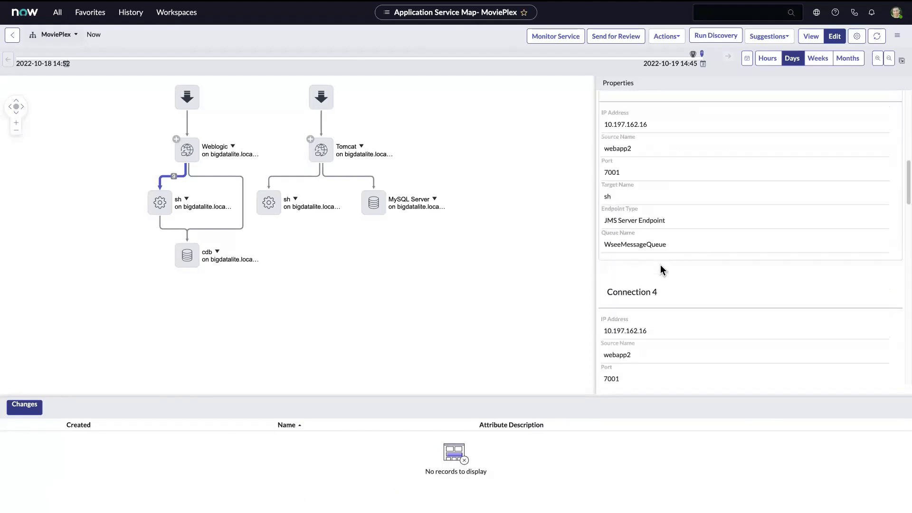
{"action": "scroll", "coordinate": [701, 265], "scroll_direction": "up", "scroll_amount": 1}
{"action": "scroll", "coordinate": [700, 263], "scroll_direction": "up", "scroll_amount": 7}
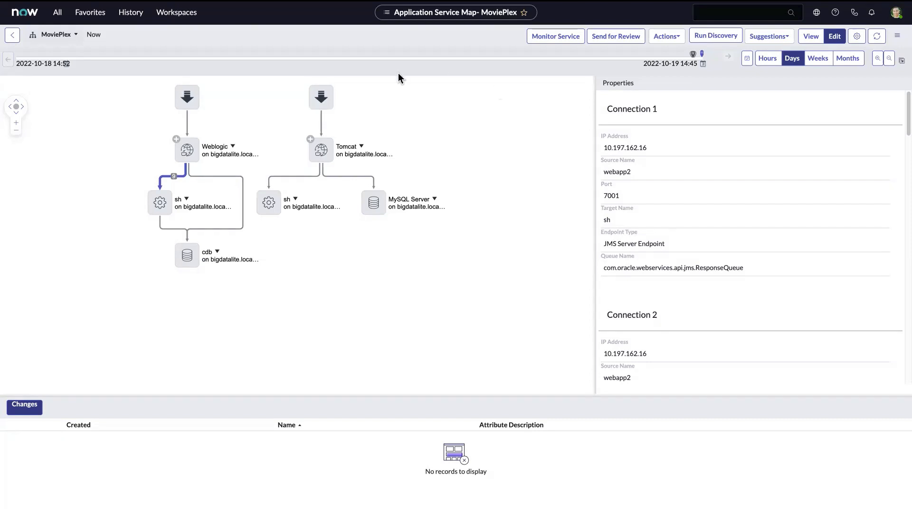
Step: Open all suggested applications under Application Fingerprints on Discovery Home and view the bash_server_start_sh suggestion
{"action": "left_click", "coordinate": [96, 16]}
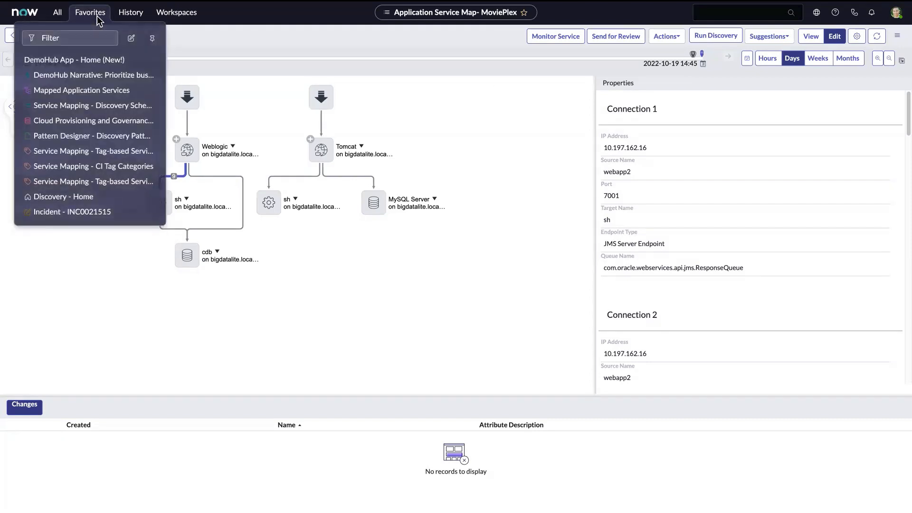
{"action": "left_click", "coordinate": [74, 198]}
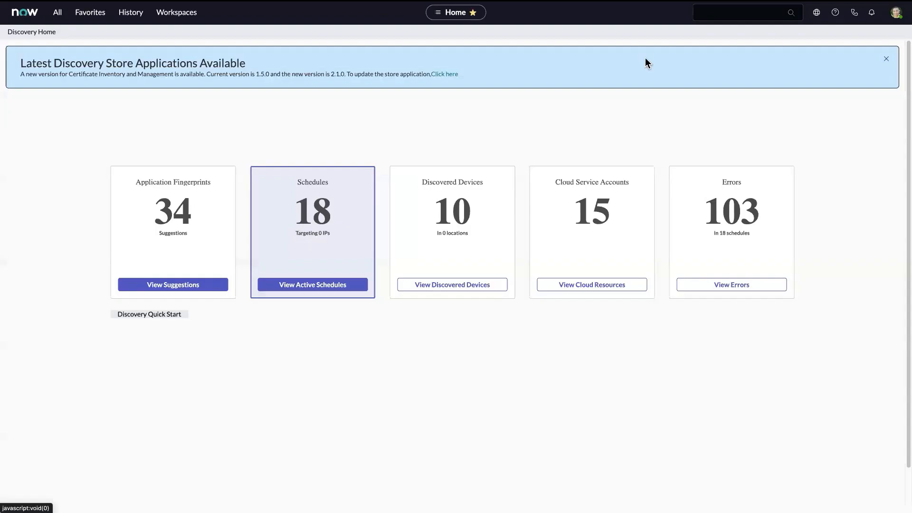
{"action": "left_click", "coordinate": [886, 58]}
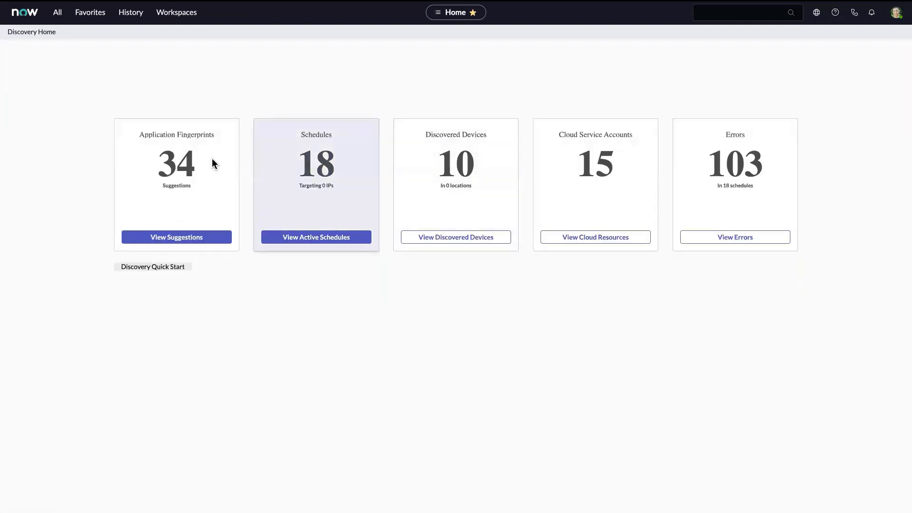
{"action": "left_click", "coordinate": [190, 176]}
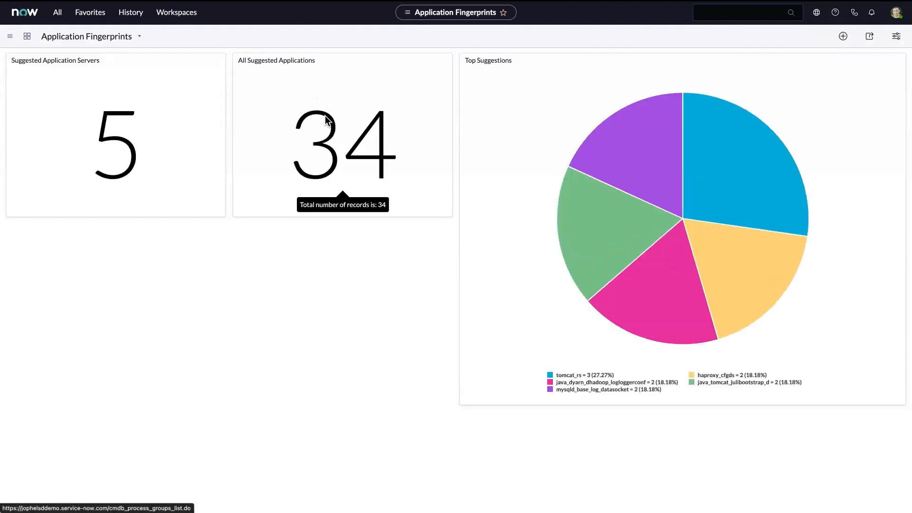
{"action": "left_click", "coordinate": [326, 120]}
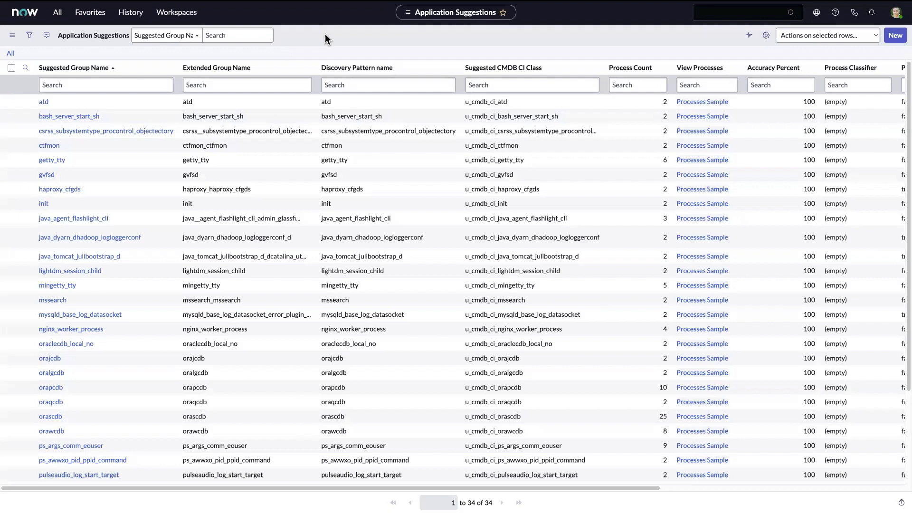
{"action": "left_click", "coordinate": [82, 118]}
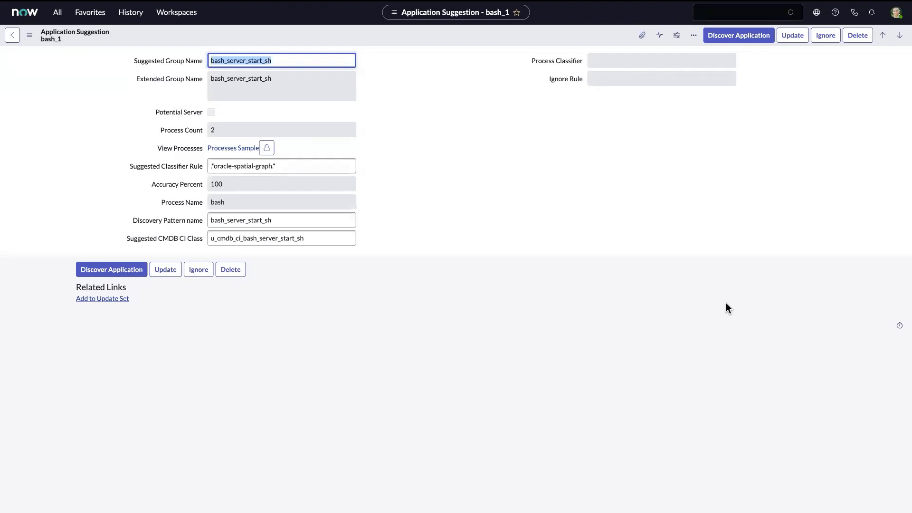
{"action": "key", "text": "ctrl+Left"}
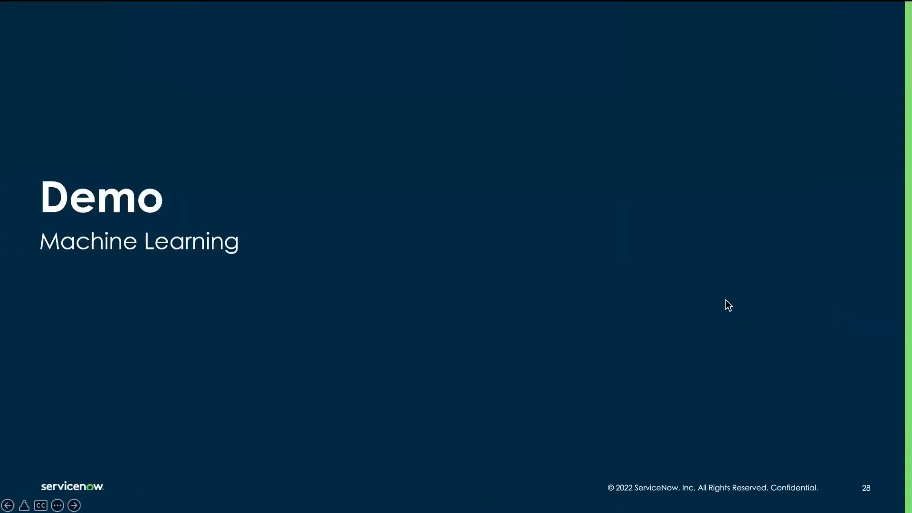
{"action": "key", "text": "Right"}
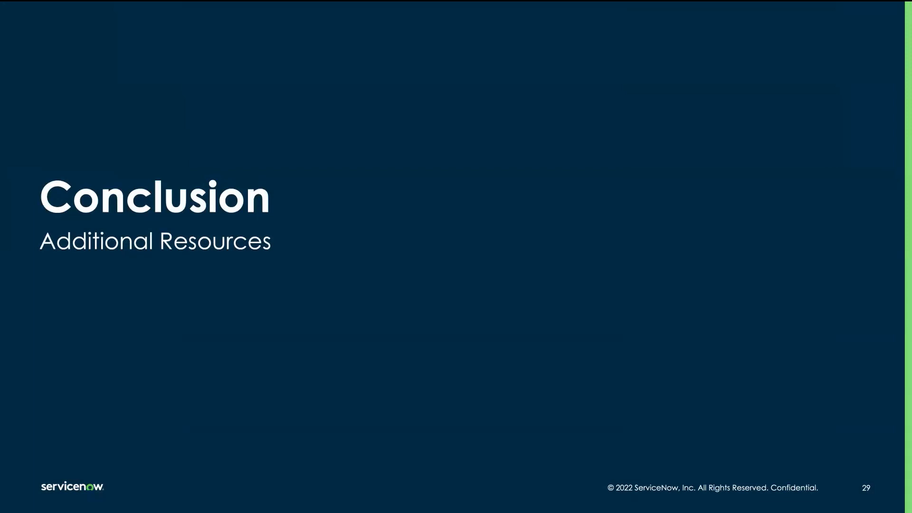
{"action": "key", "text": "Right"}
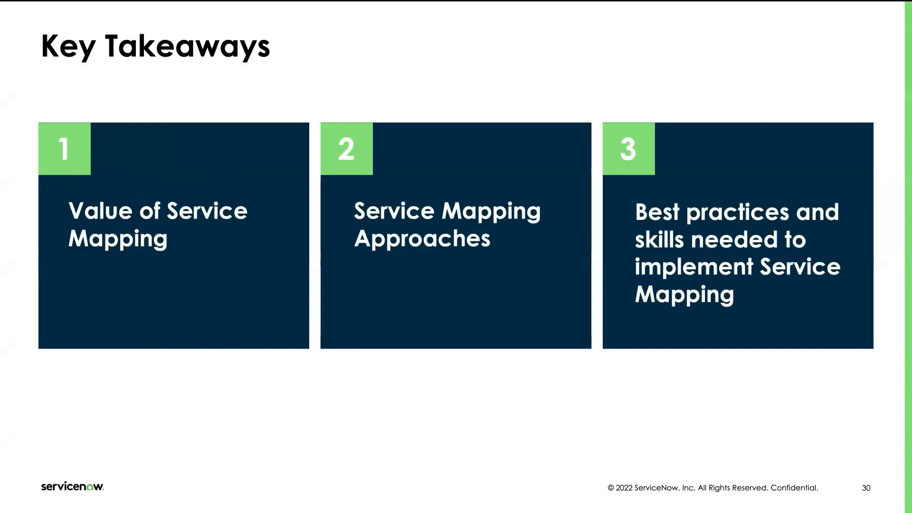